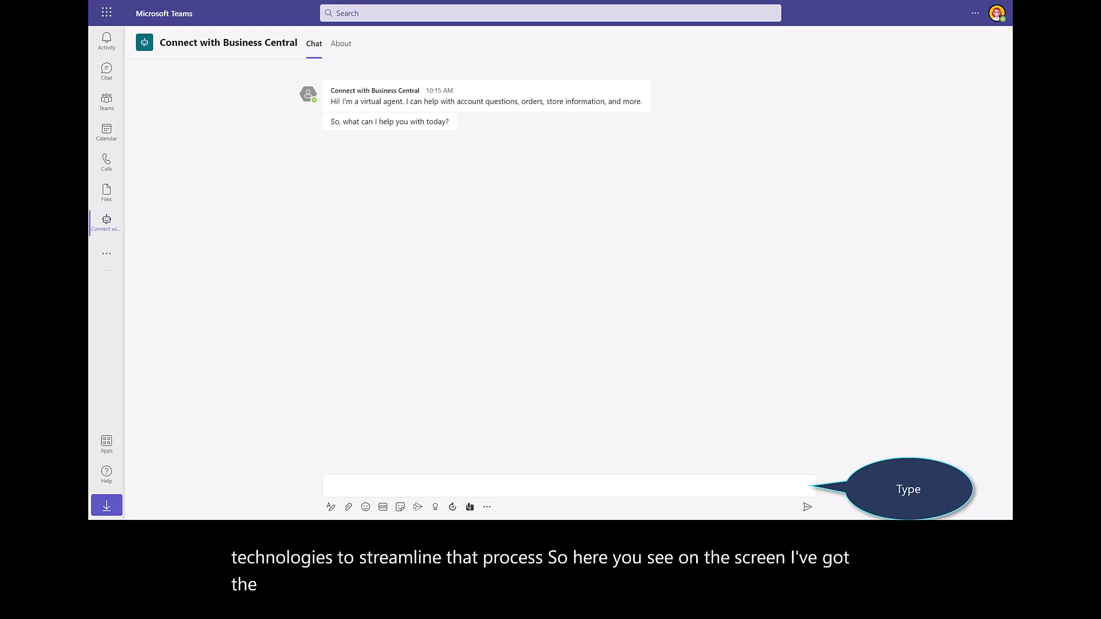
- Ask the bot to add data to BC and give the new vendor name Fourth Coffee
text(I need to add data to BC)
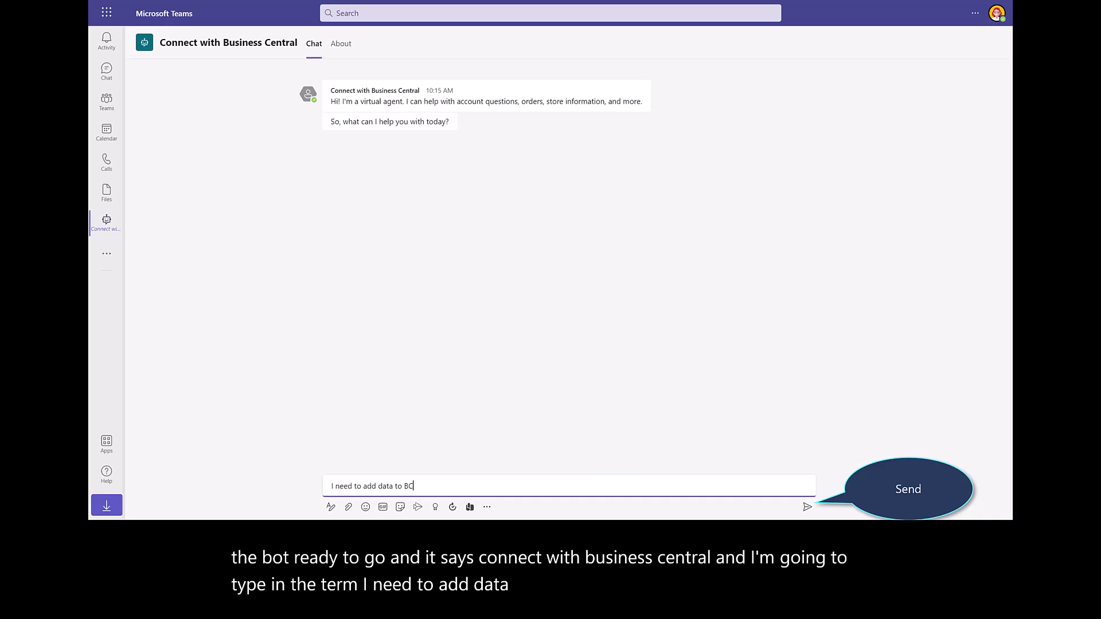
key(Return)
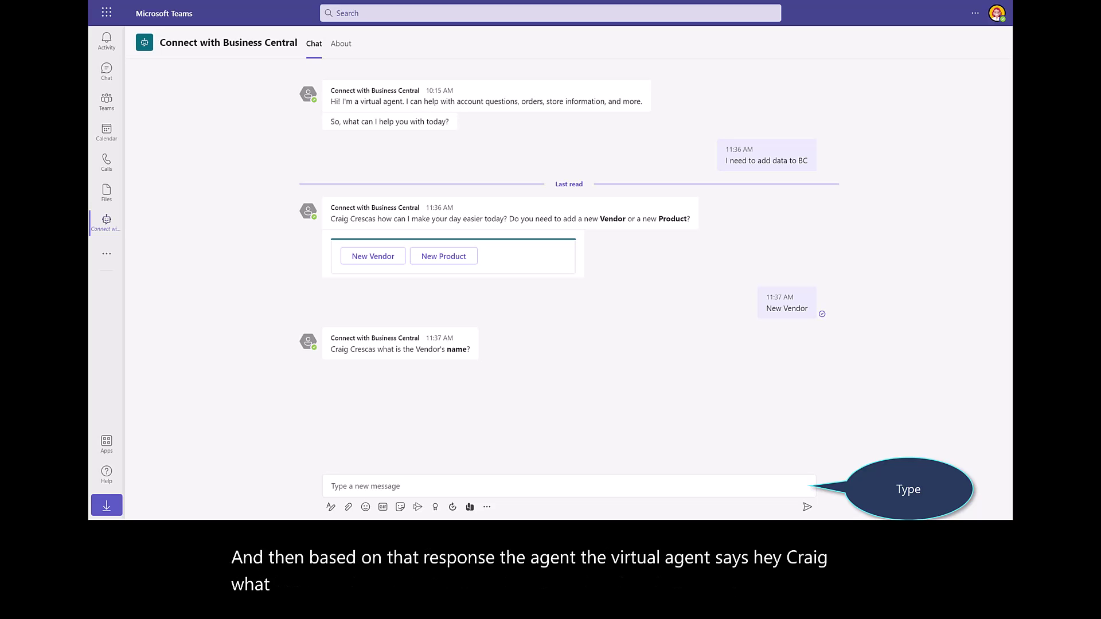
text(Fourth Coffee)
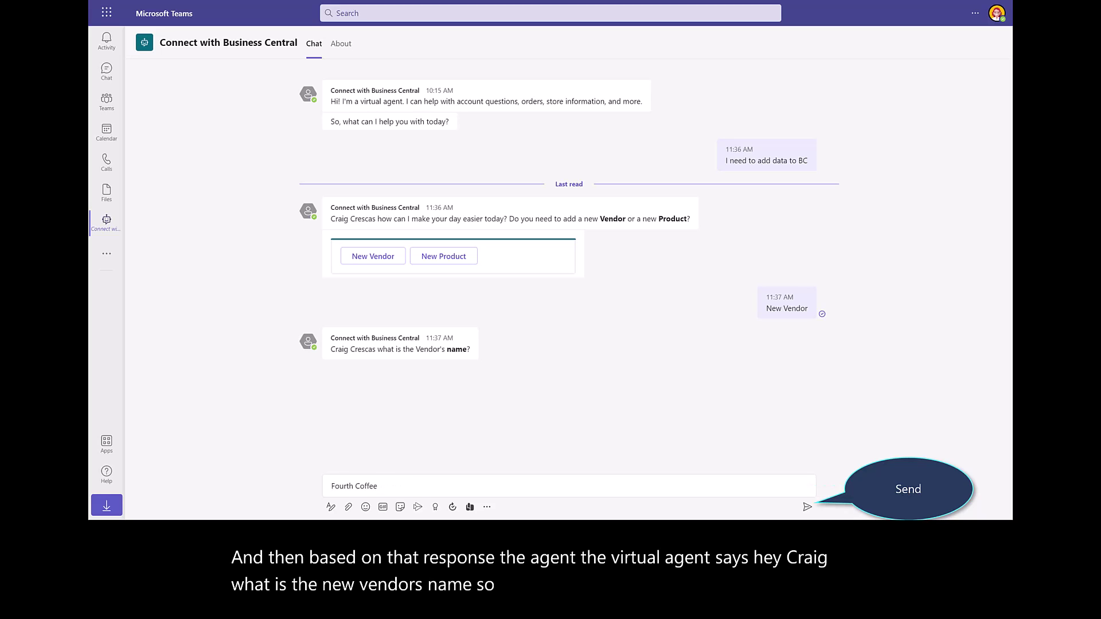
key(Return)
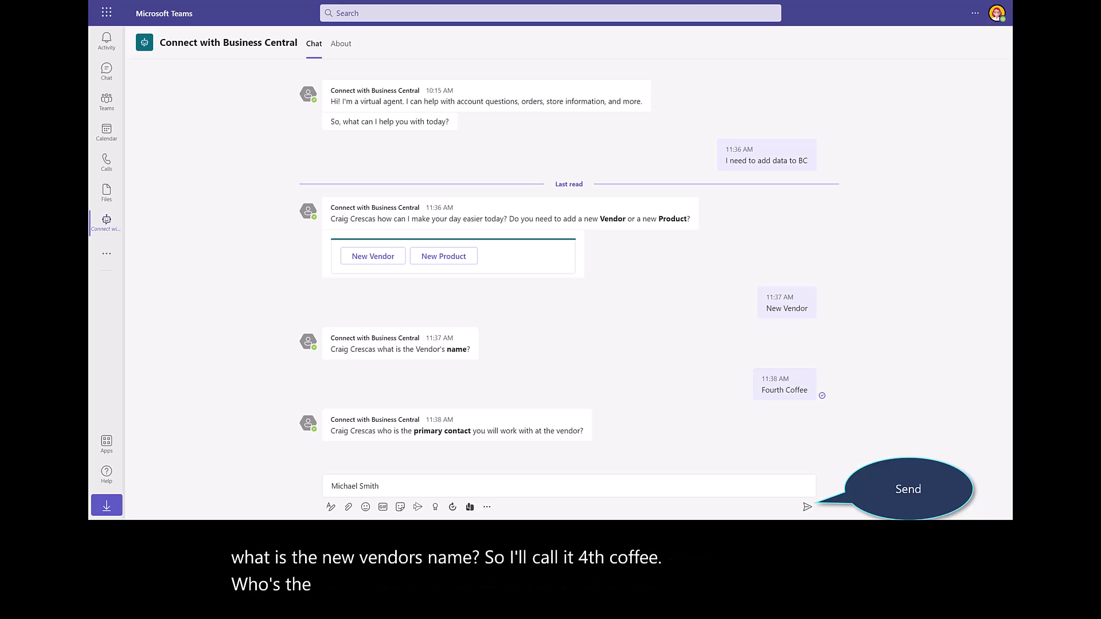
- Send the vendor's primary contact, street address, city San Diego and state CA
key(Return)
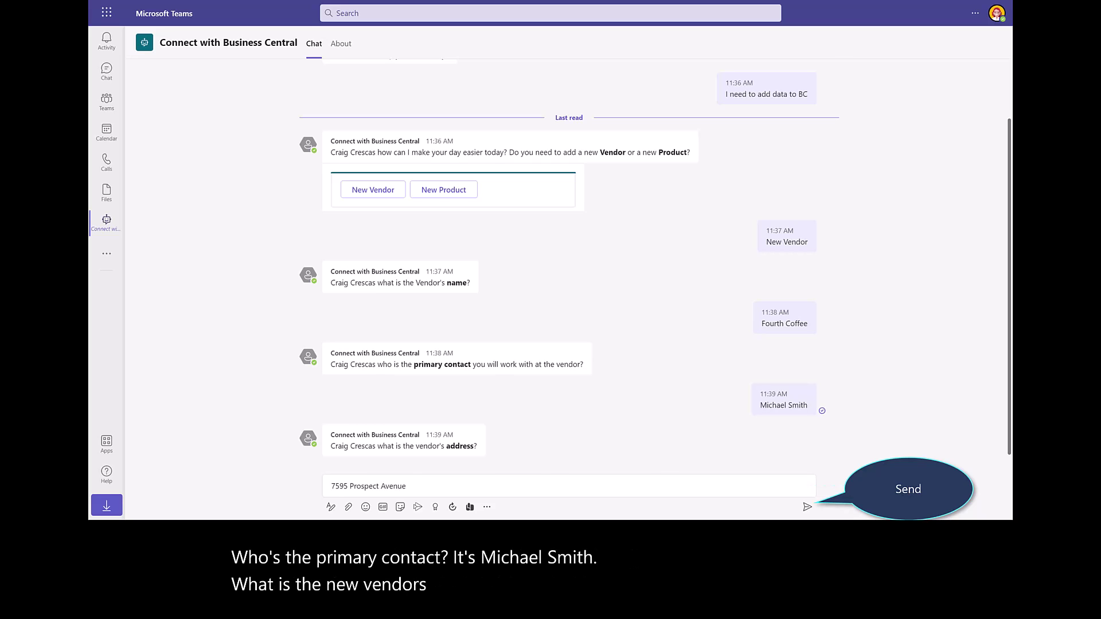
key(Return)
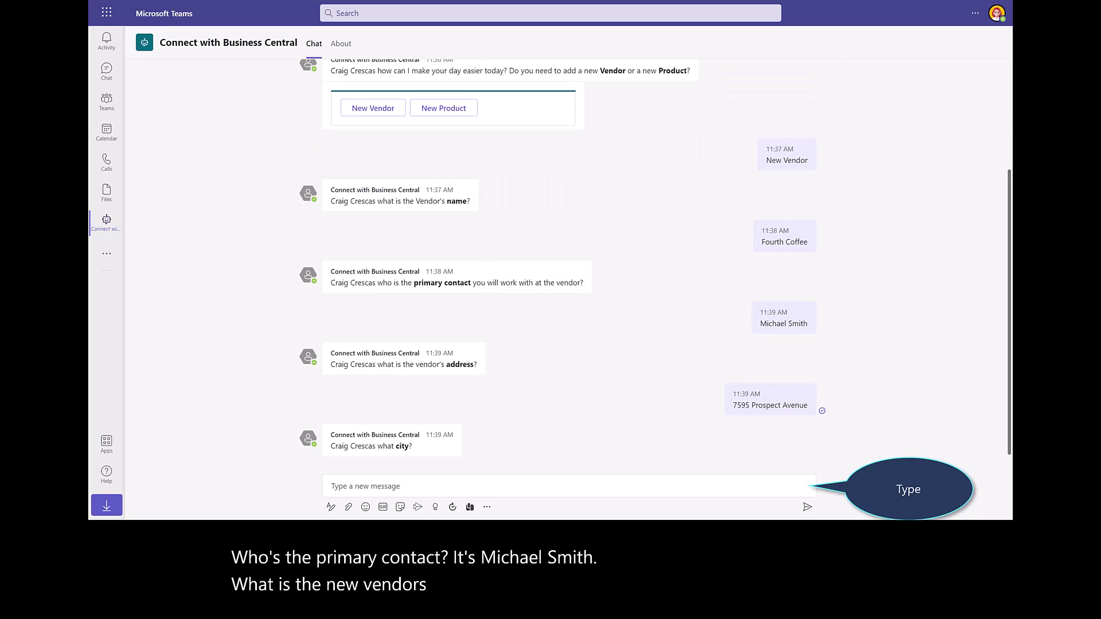
text(San Diego)
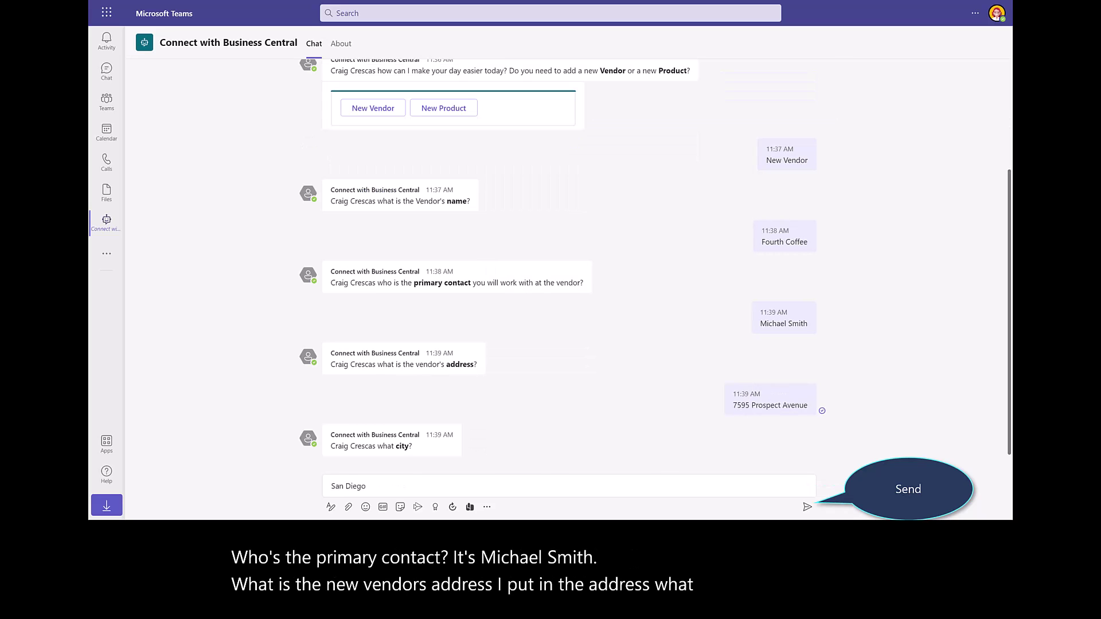
key(Return)
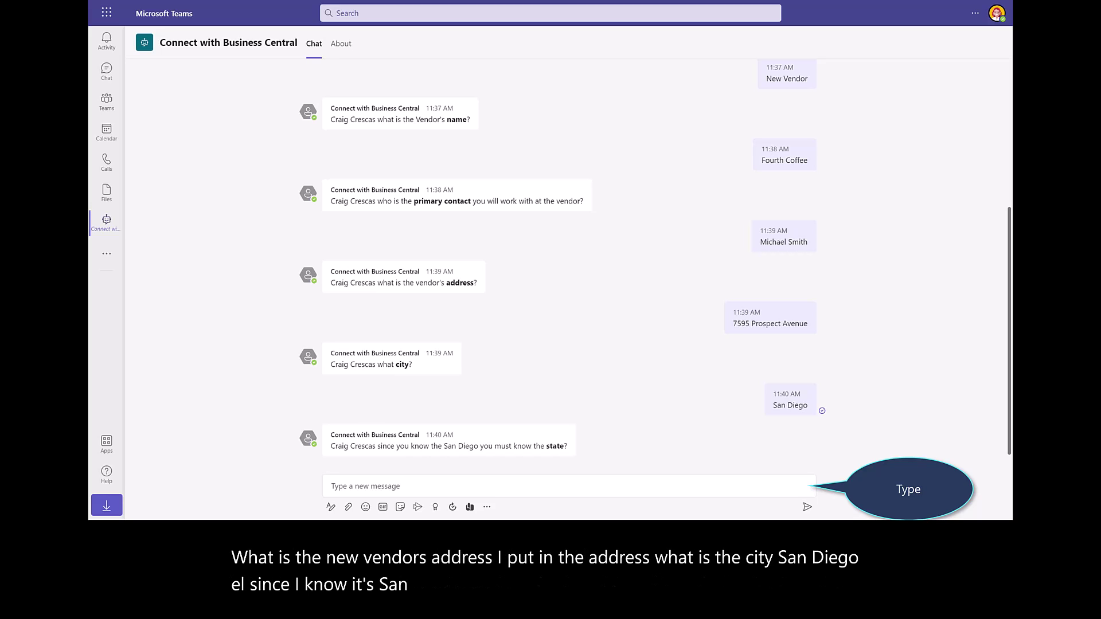
text(CA)
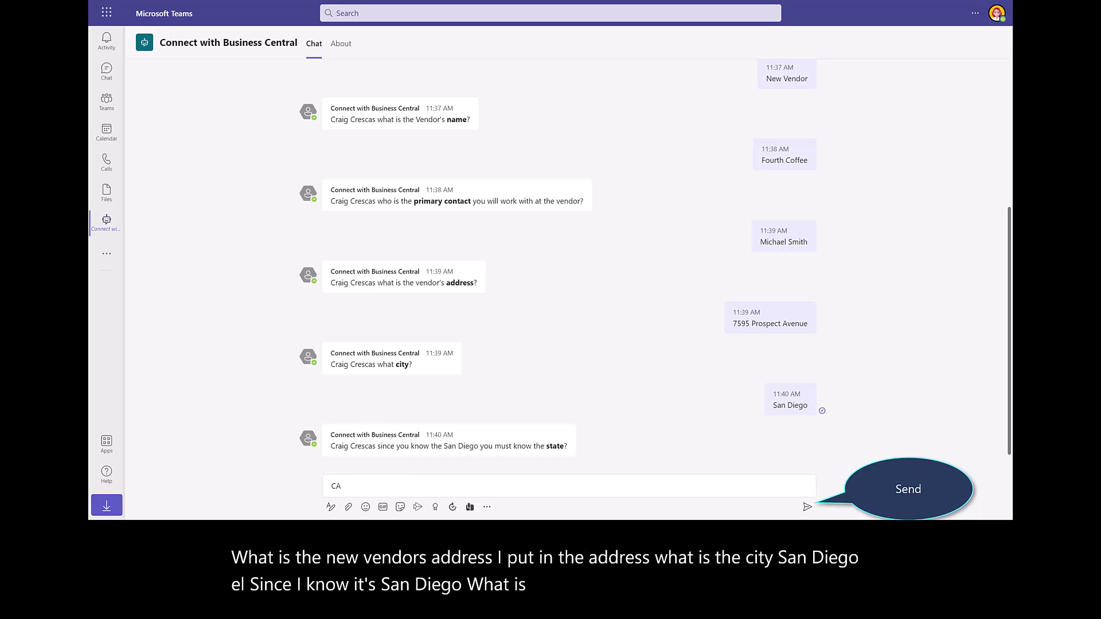
key(Return)
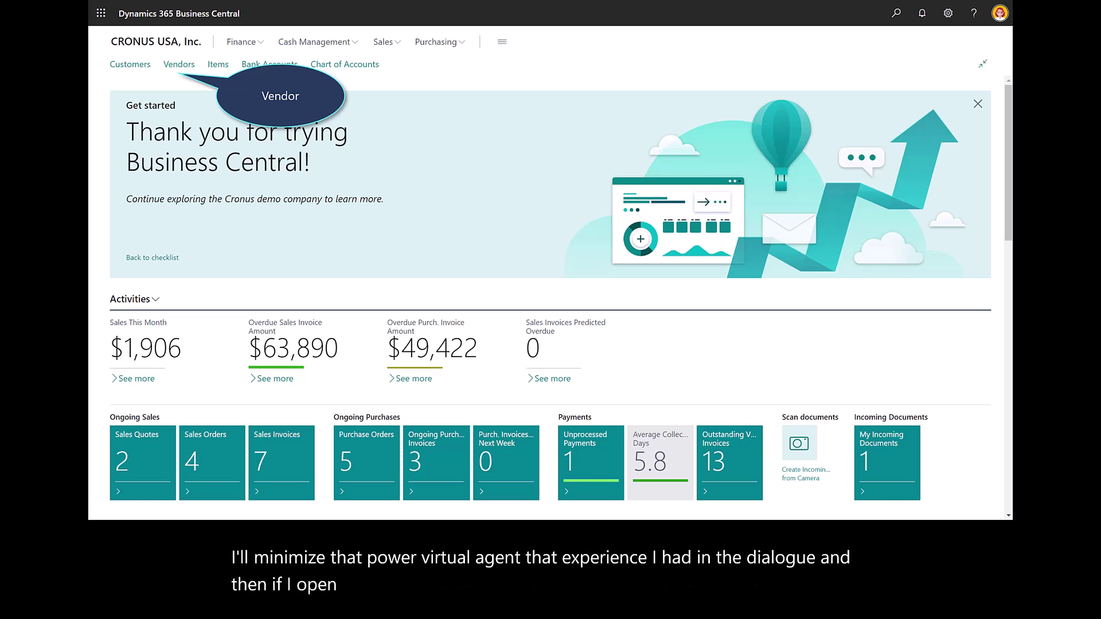
- Open the Vendors list in Business Central and then the Fourth Coffee vendor card
click(172, 65)
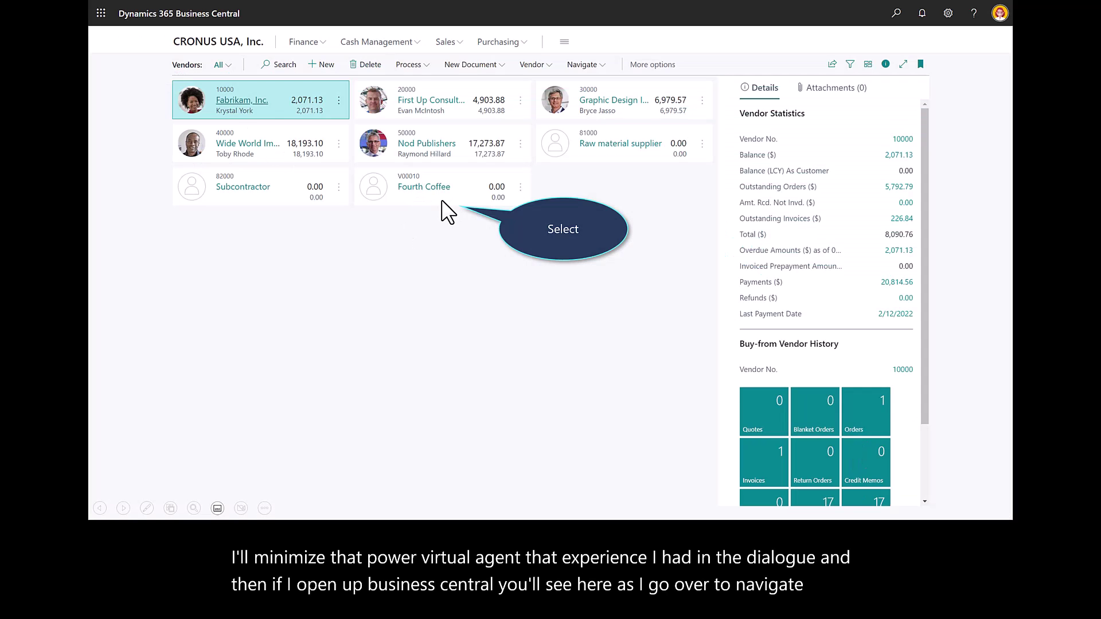
click(408, 189)
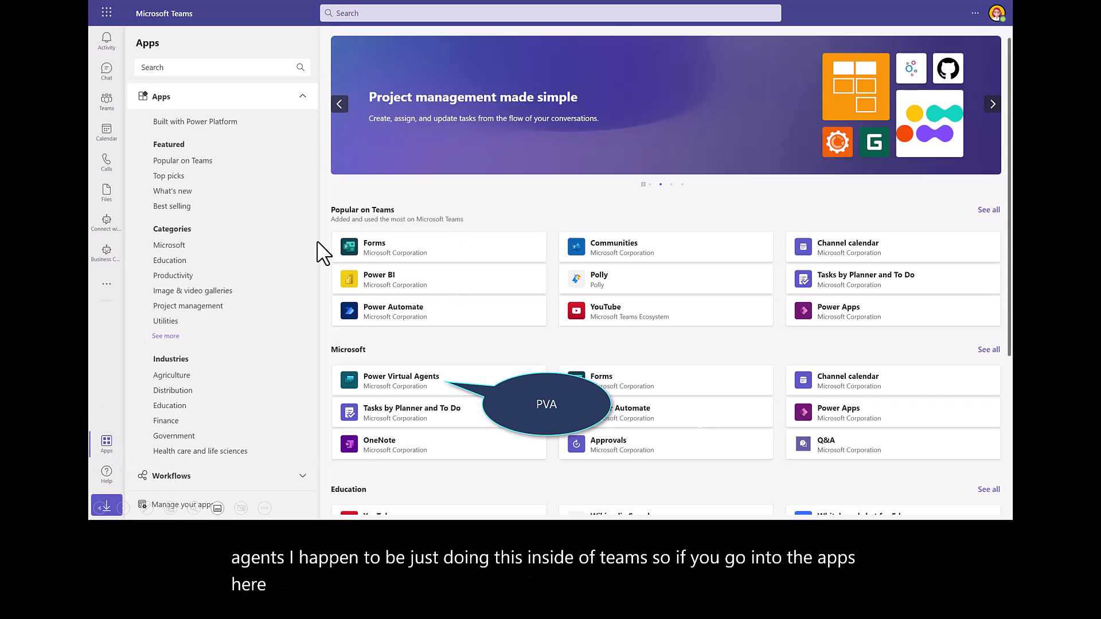
- Create a Power Virtual Agents bot named Connect with Business Central for the Contoso team
click(405, 381)
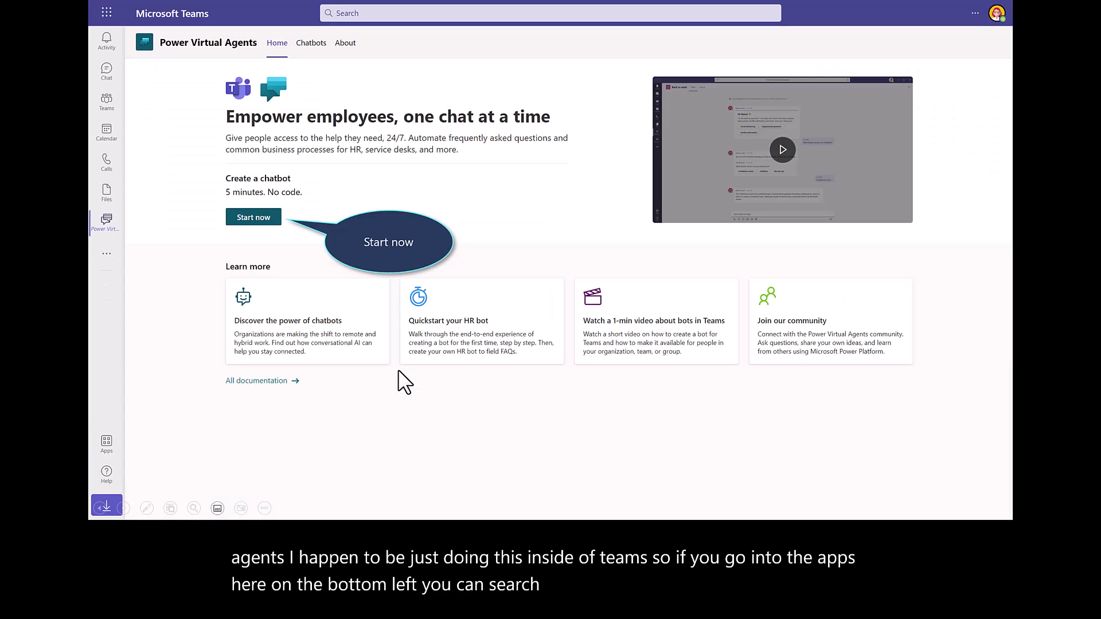
click(252, 217)
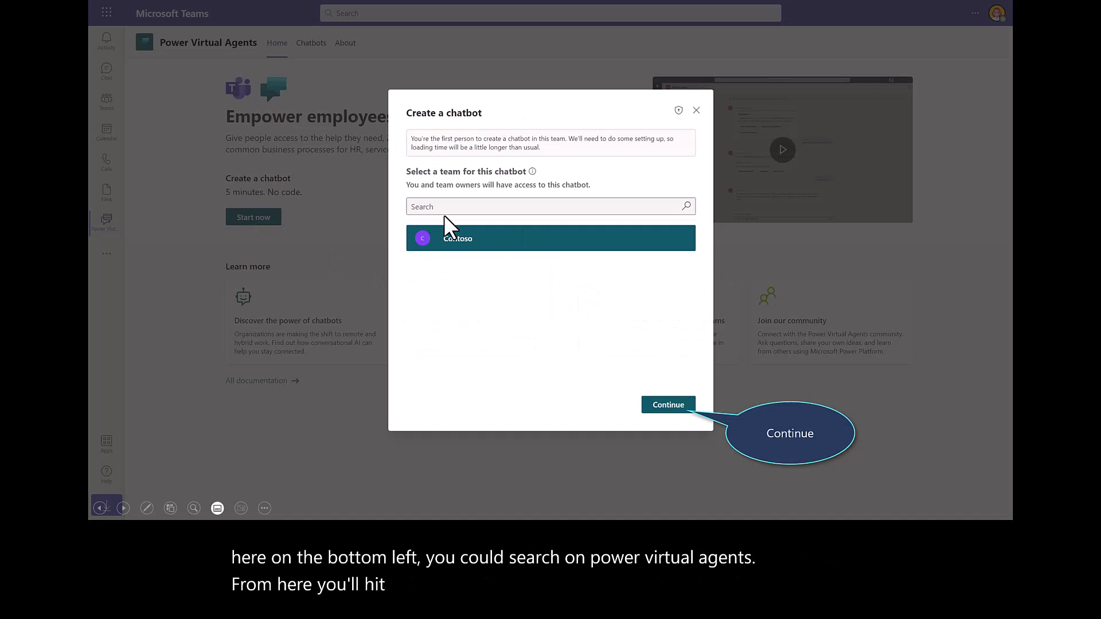
click(660, 404)
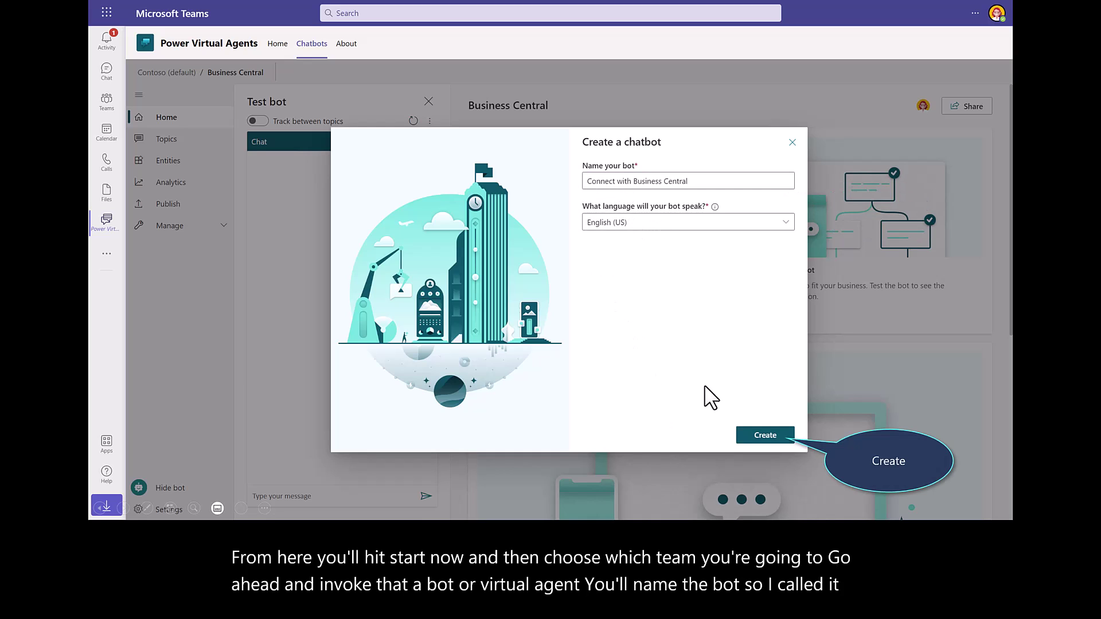
click(746, 434)
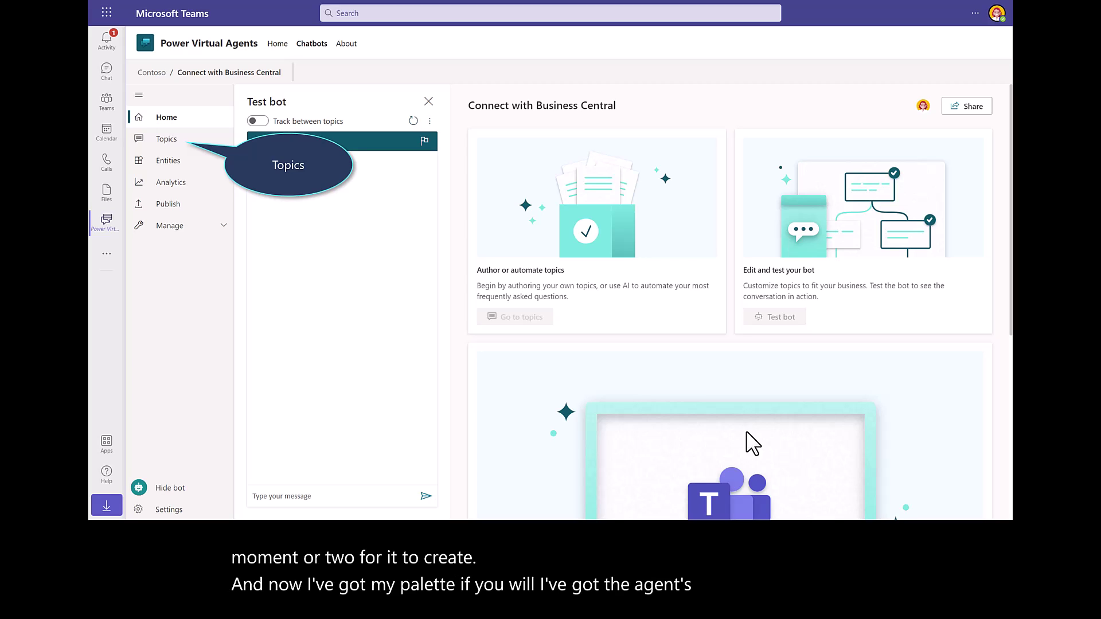
- Open the Connect with Business Central bot's Topics page
click(171, 138)
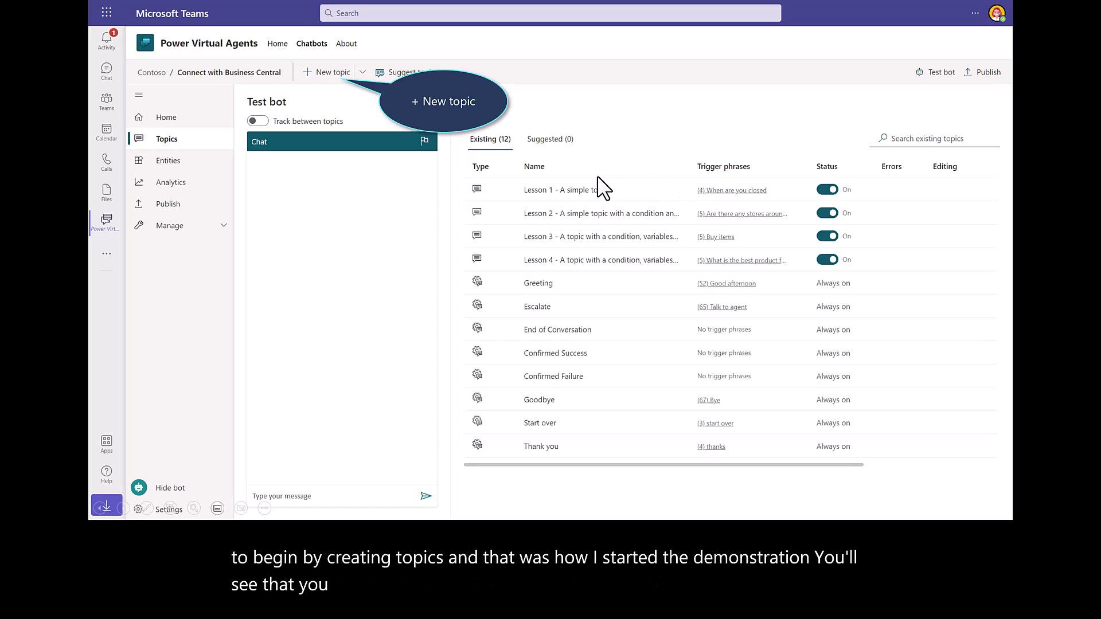
- Start a new topic with 16 pasted trigger phrases such as 'Add data to BC'
click(330, 73)
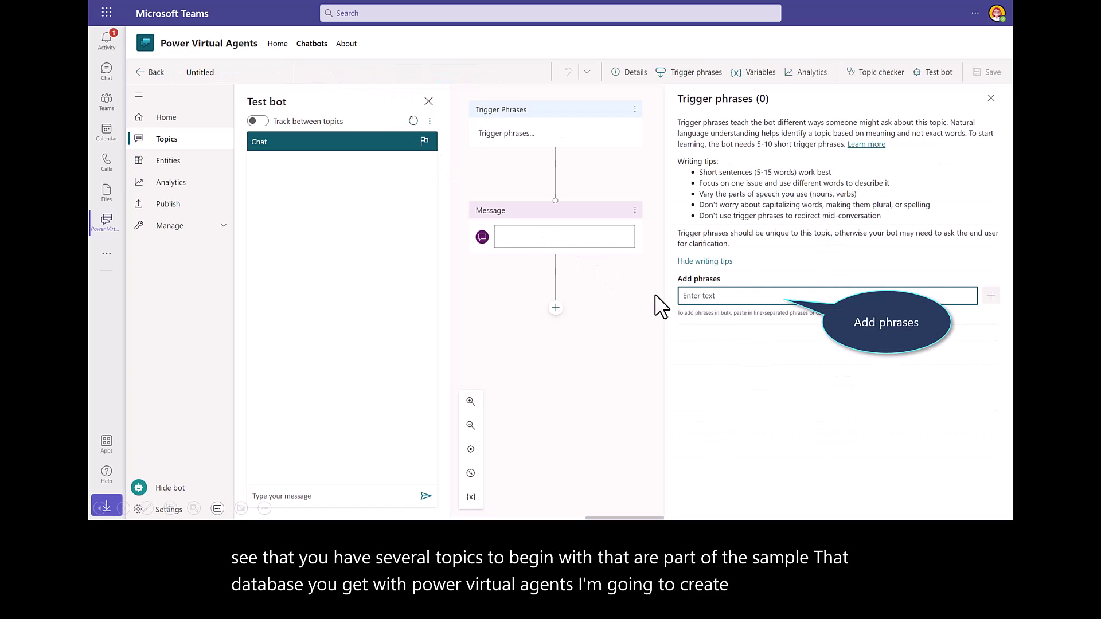
key(ctrl+v)
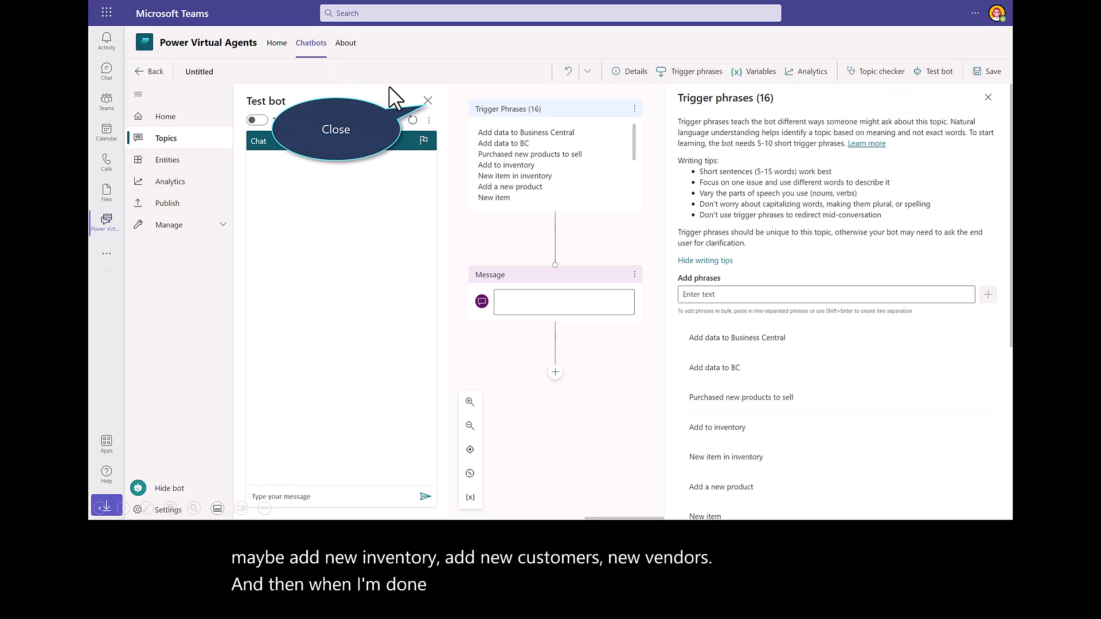
click(428, 101)
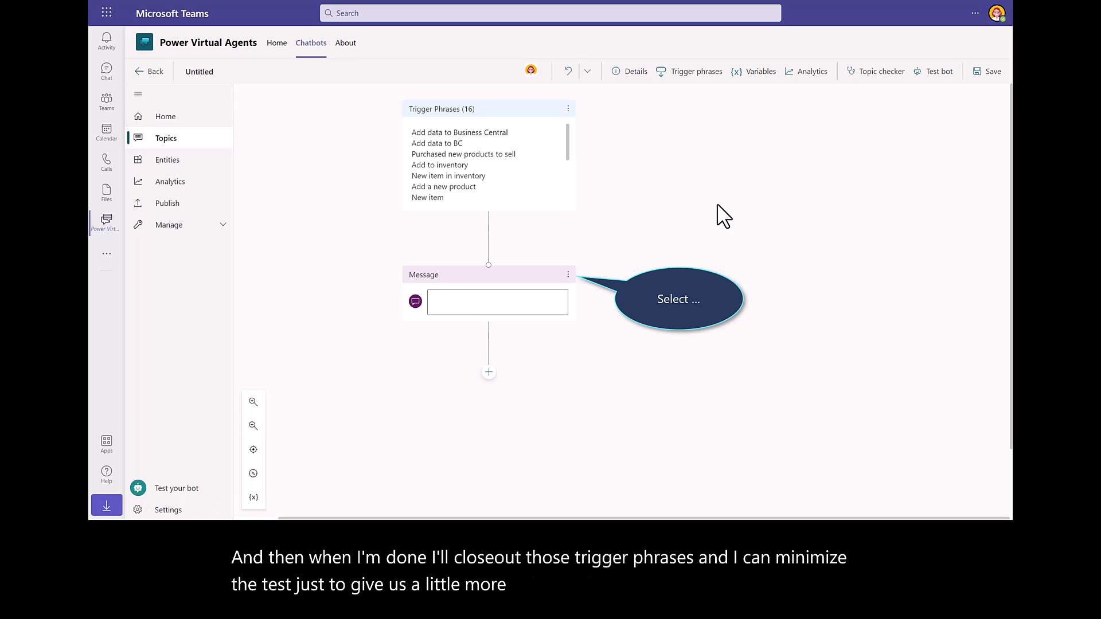
- Swap the empty message for a multiple-choice question with options New Vendor and New Product
click(567, 275)
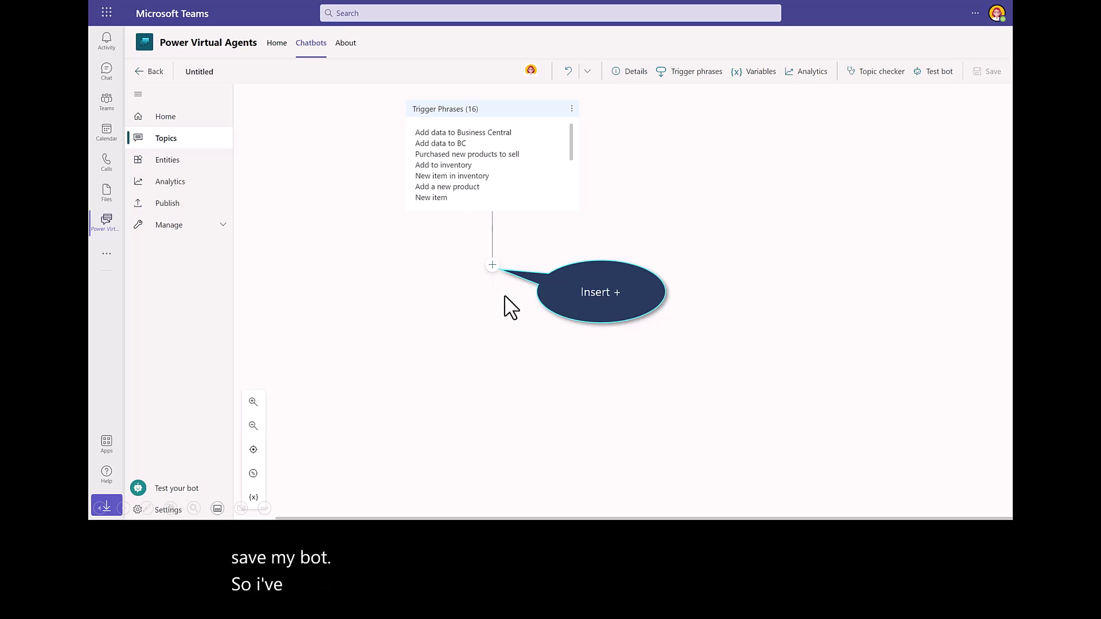
click(492, 265)
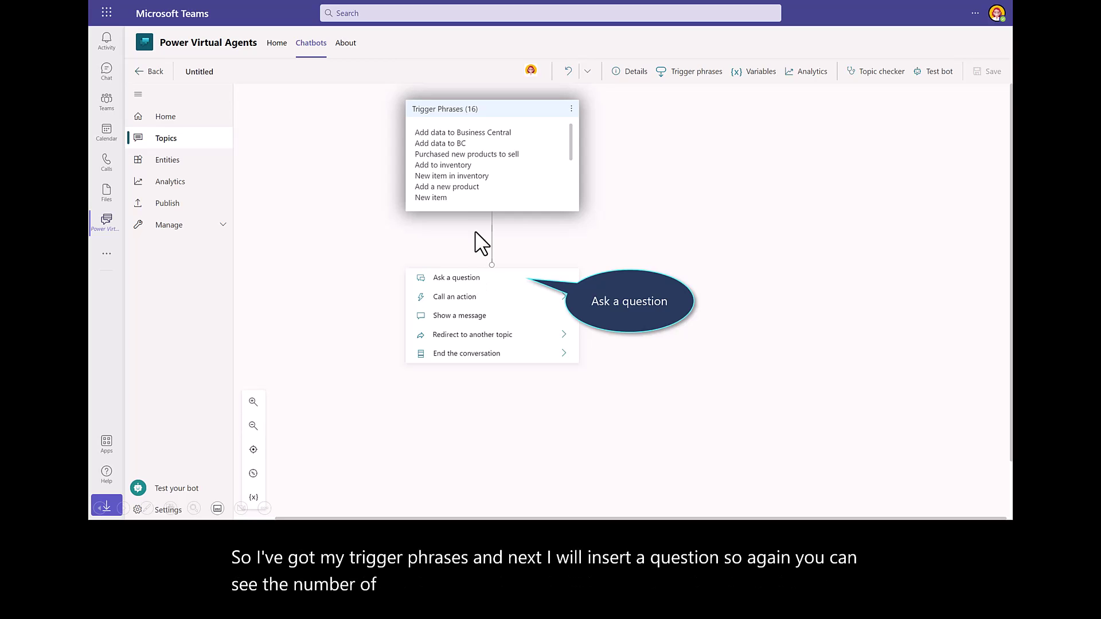
click(455, 278)
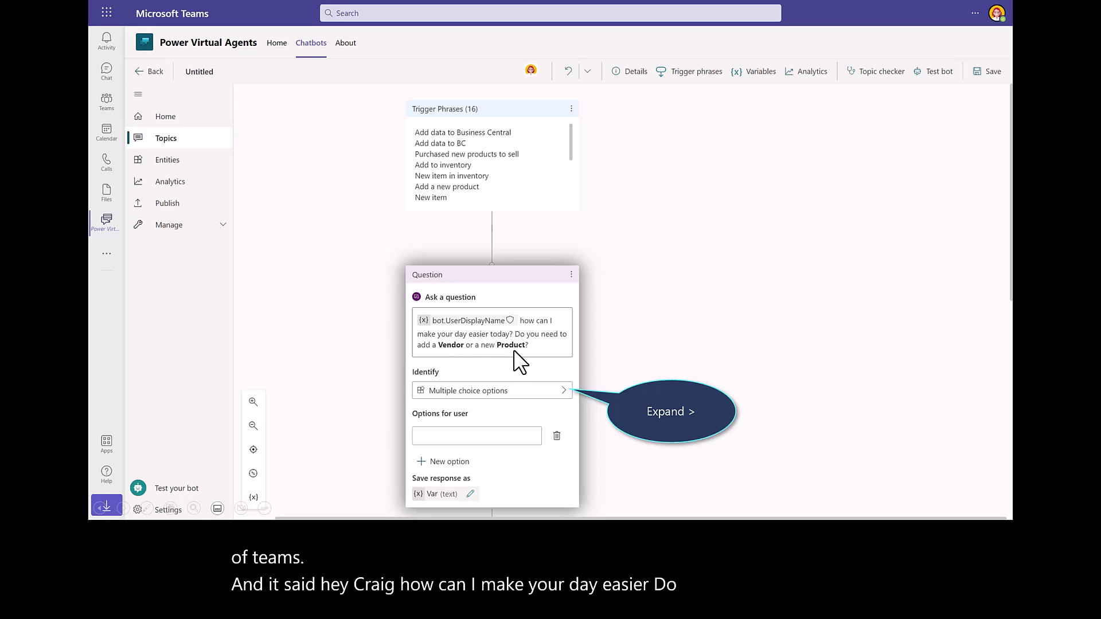
click(526, 396)
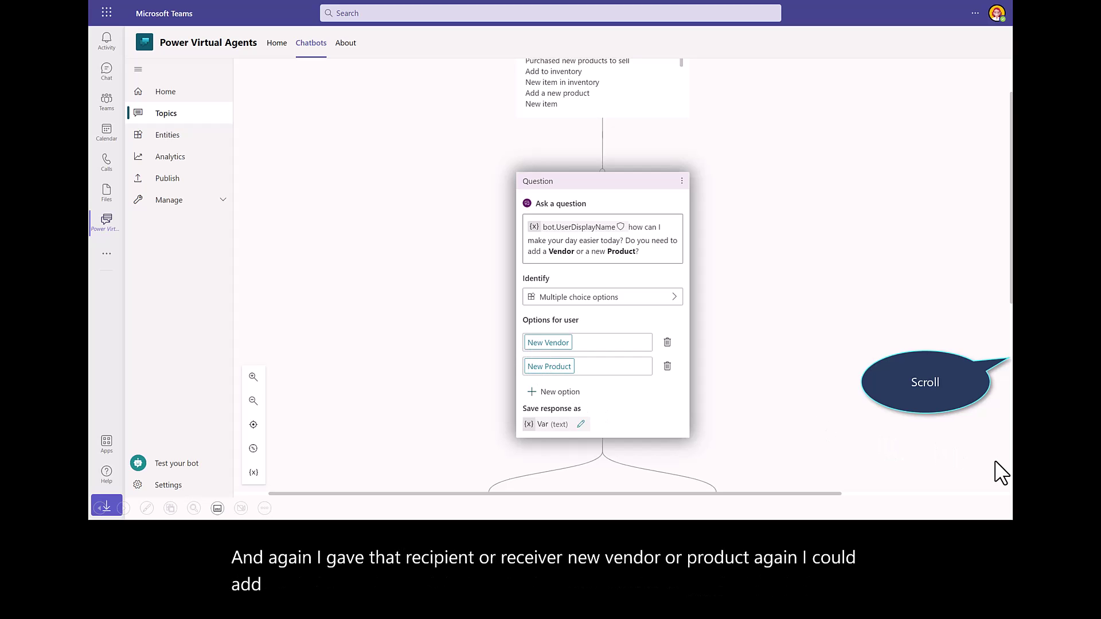
- Under New Vendor, ask for the vendor name, saving the entire response as VendorName
scroll(1000, 473, down, 5)
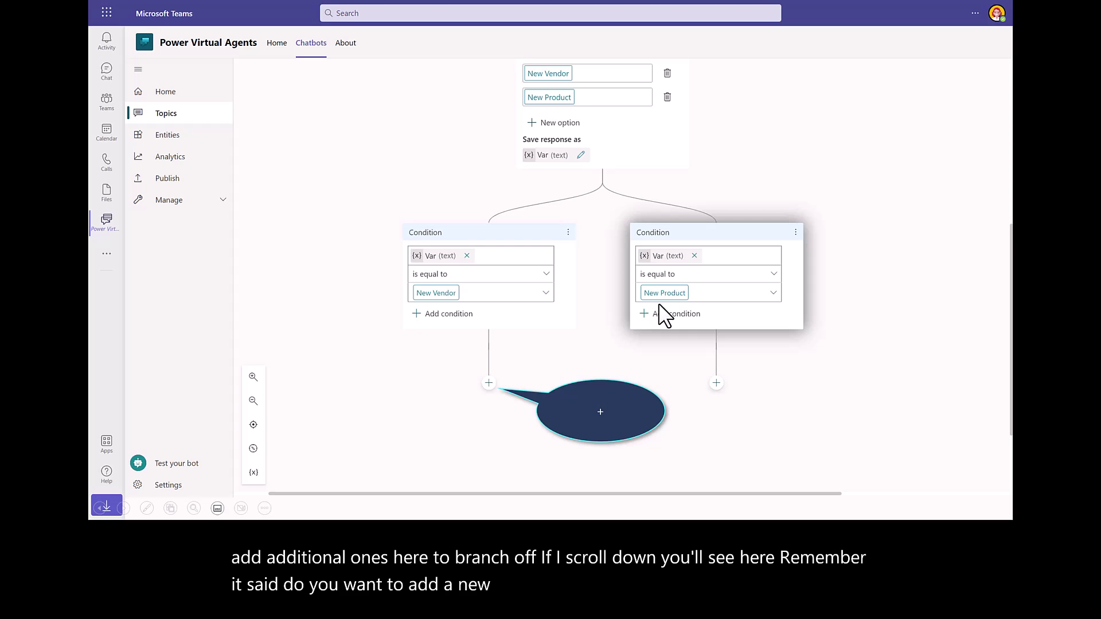
click(489, 383)
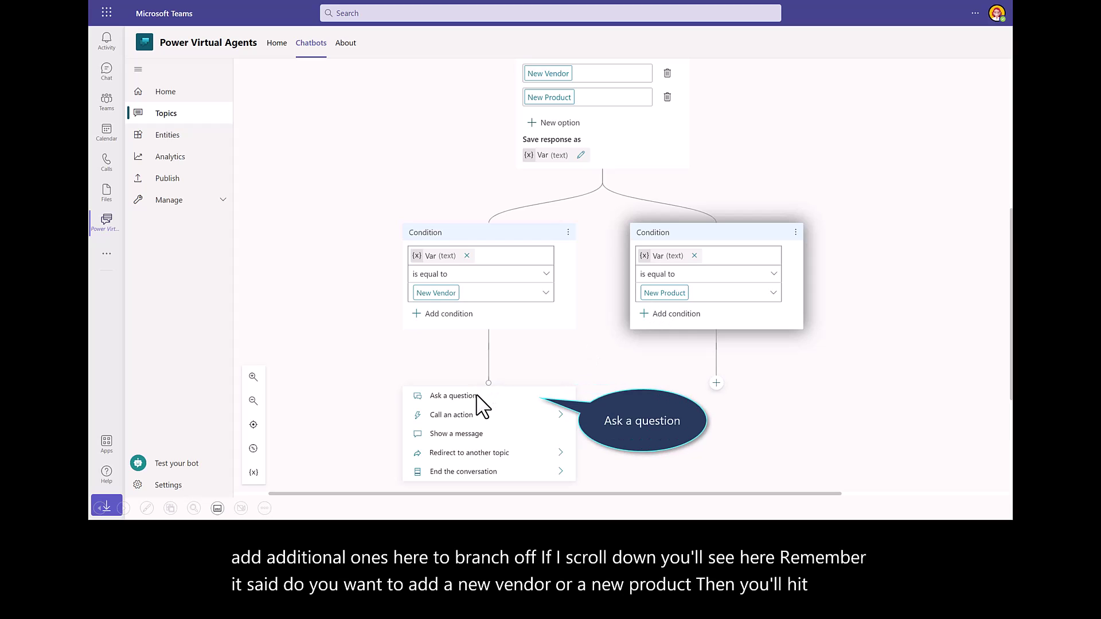
click(478, 396)
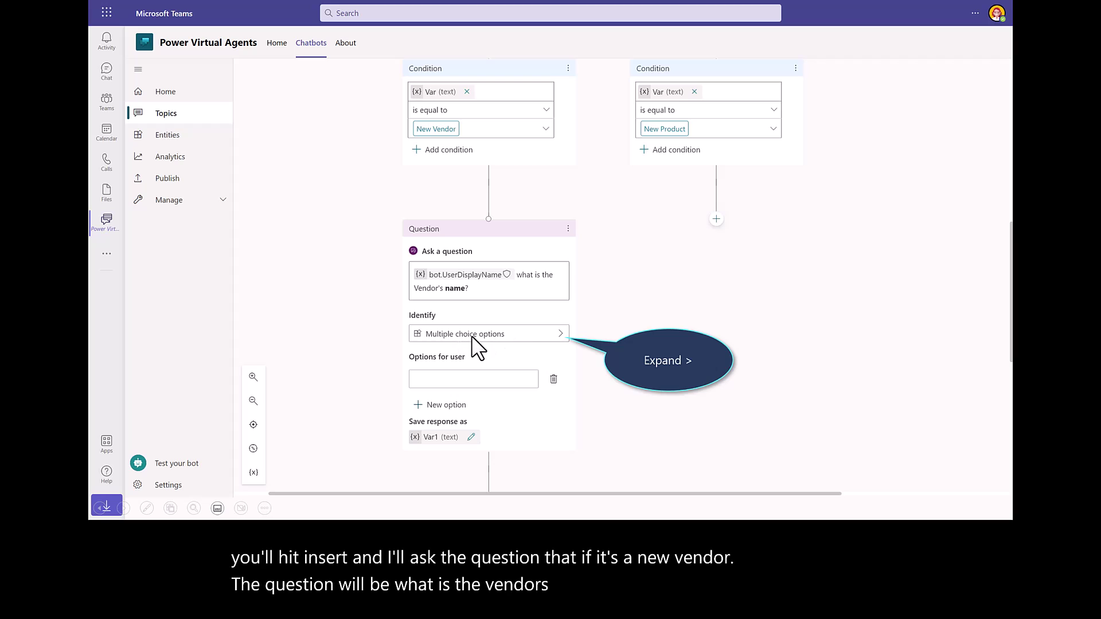
click(471, 337)
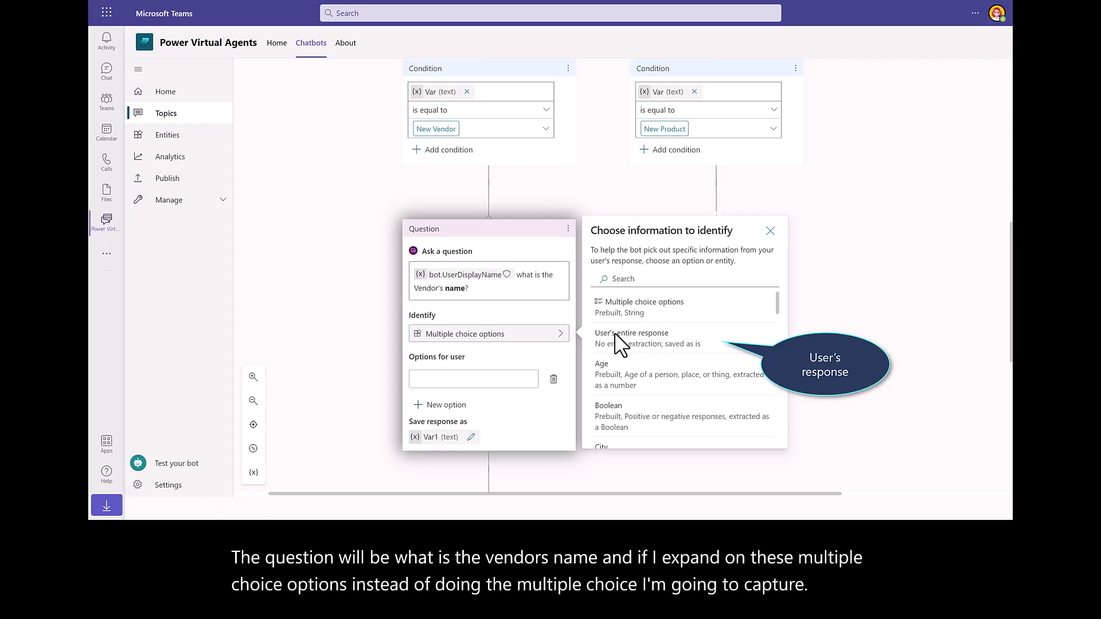
click(645, 342)
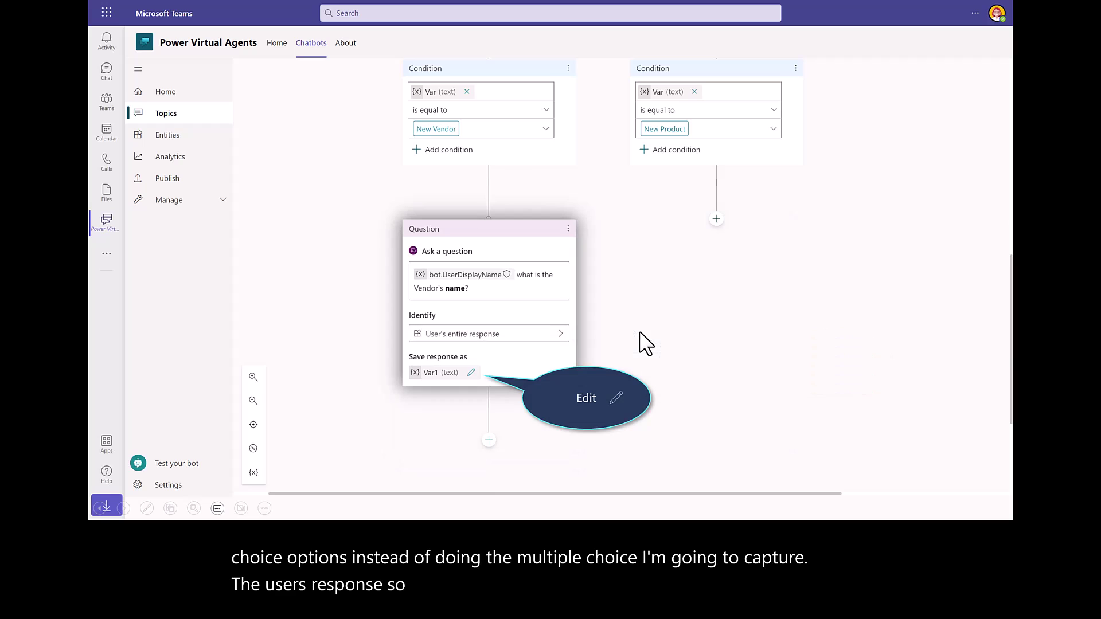
click(471, 373)
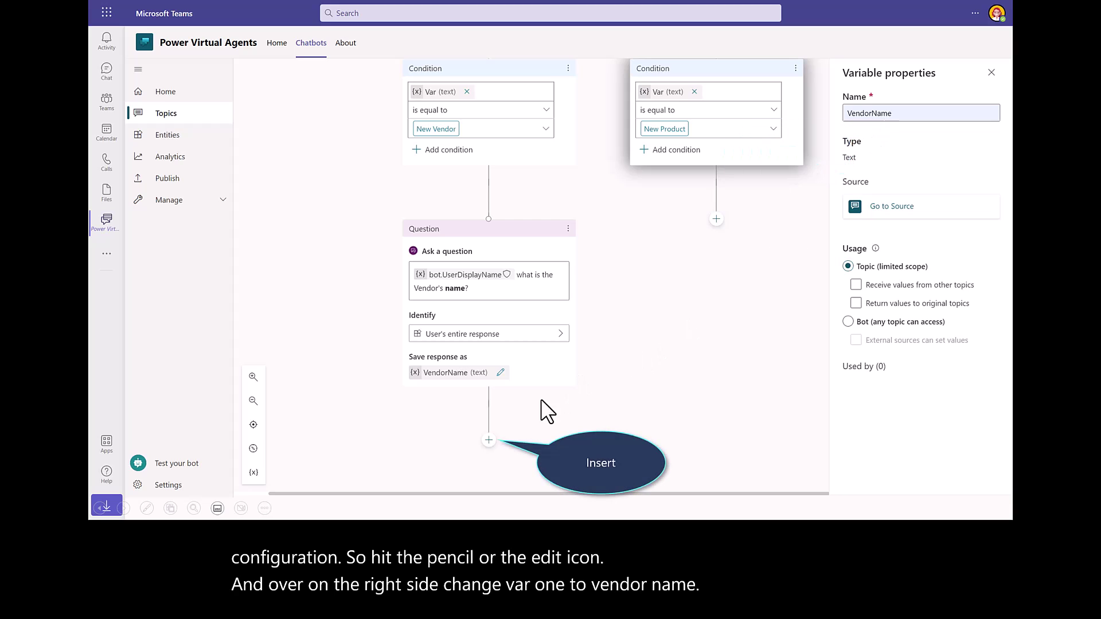
- Add a primary contact question that saves the user's entire response as VendorContact
click(490, 441)
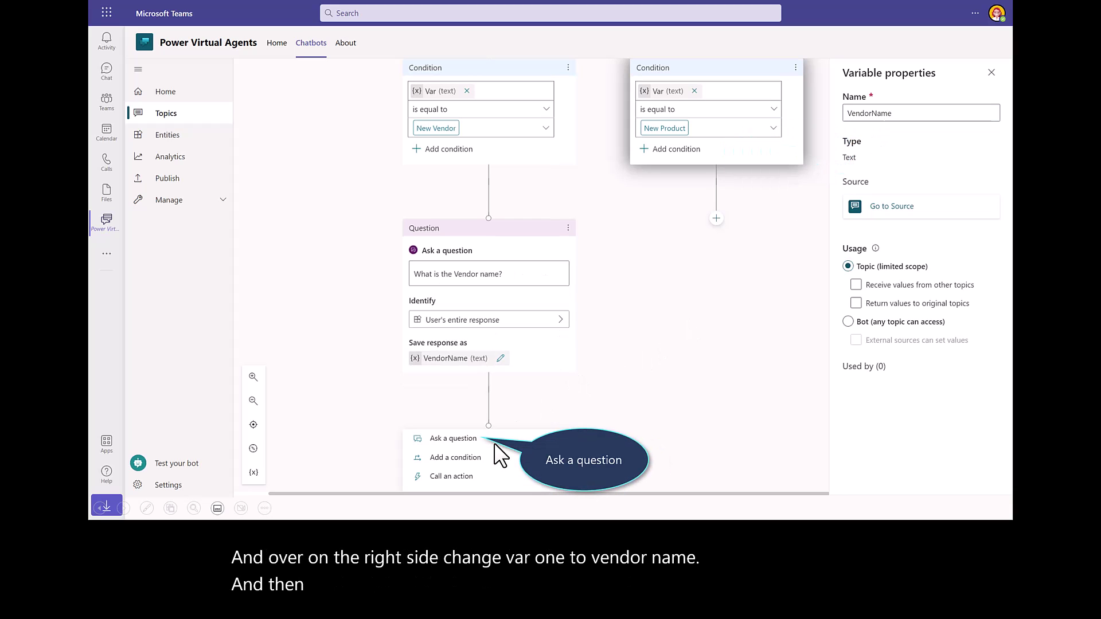
click(465, 439)
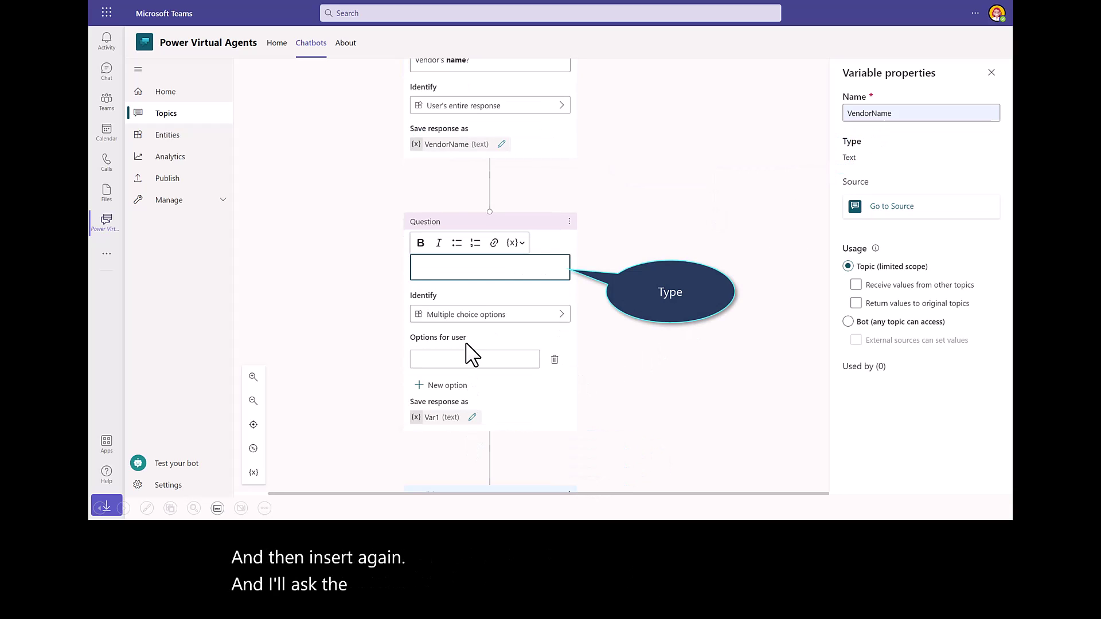
click(475, 274)
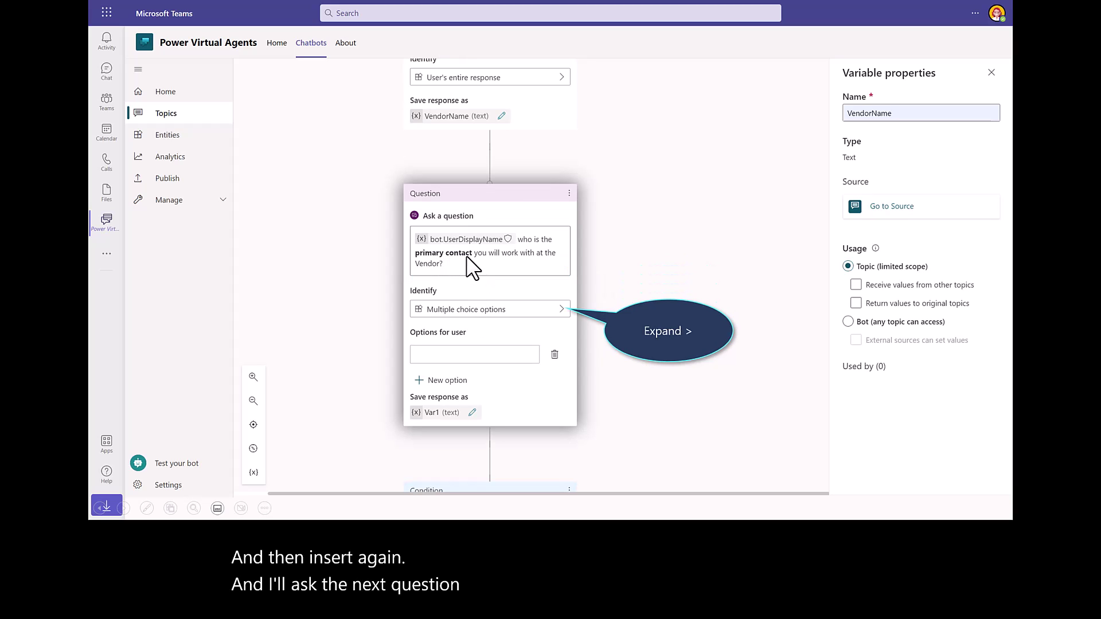
click(482, 311)
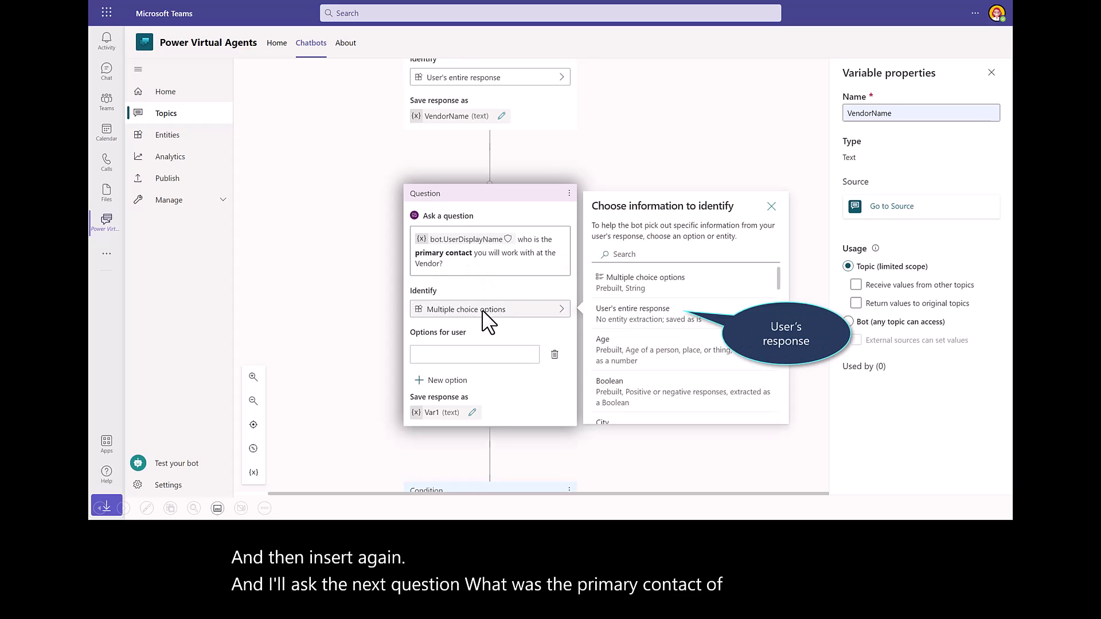
click(641, 315)
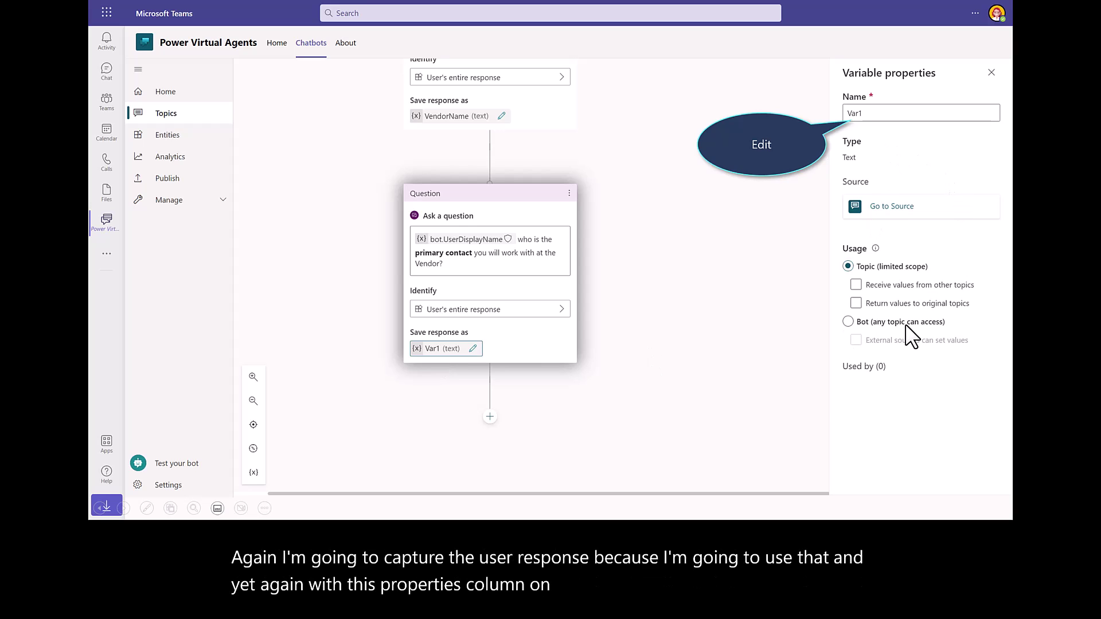
text(VendorContact)
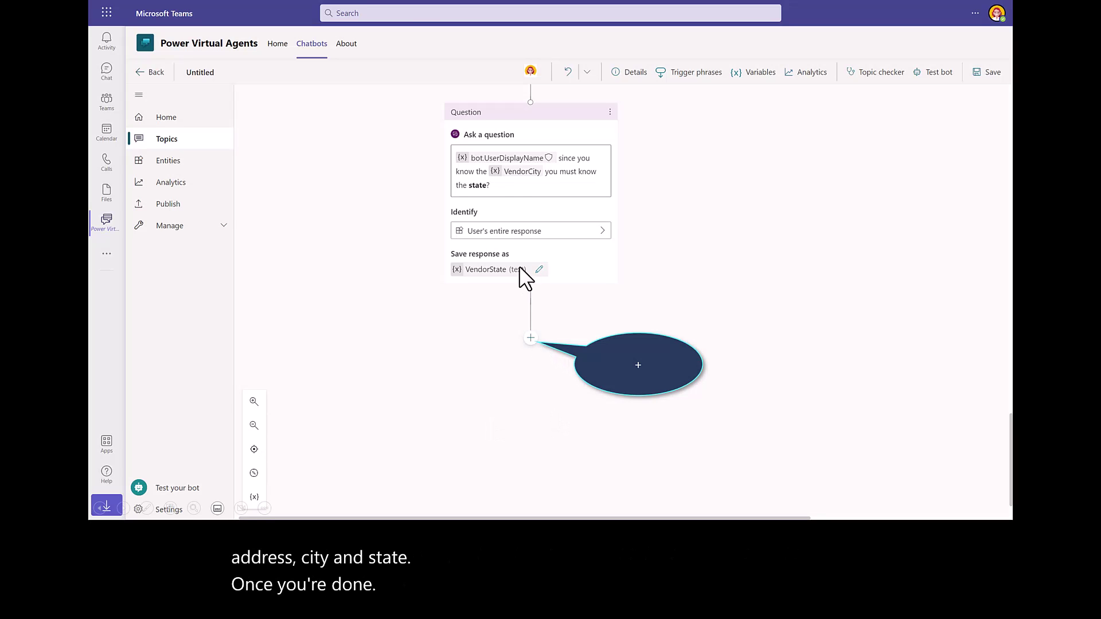
- End the conversation after the state question and save the topic
click(530, 338)
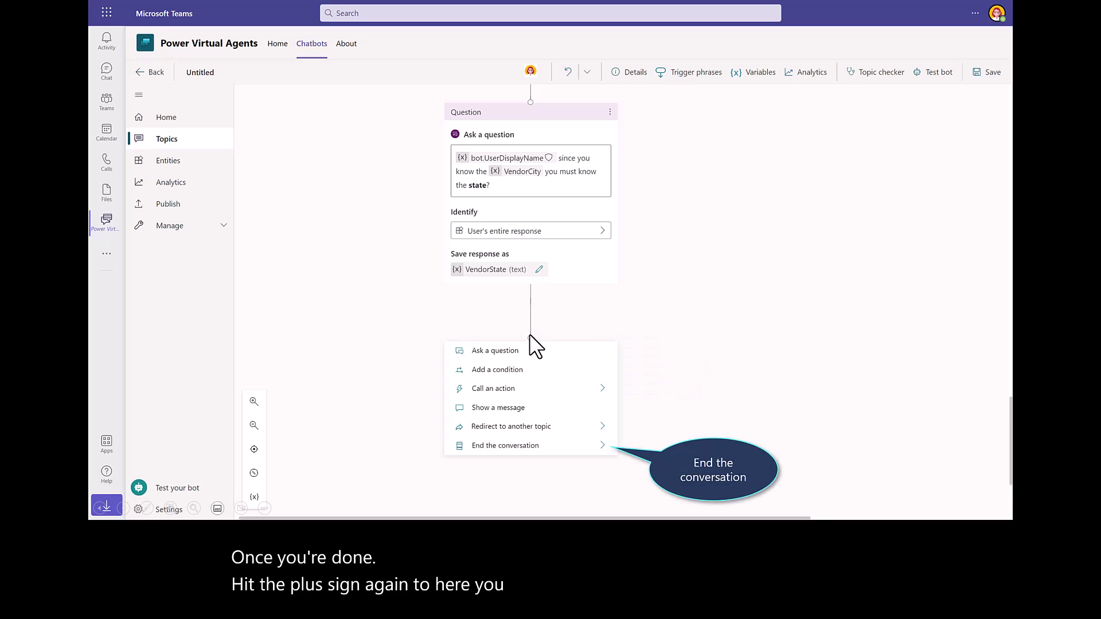
click(553, 447)
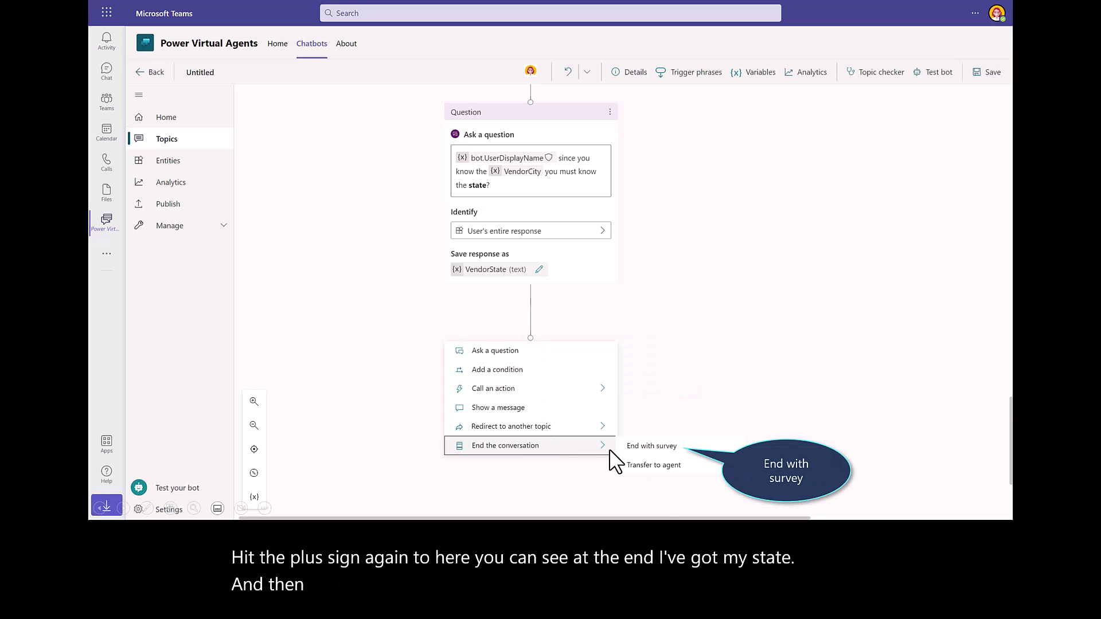
click(642, 447)
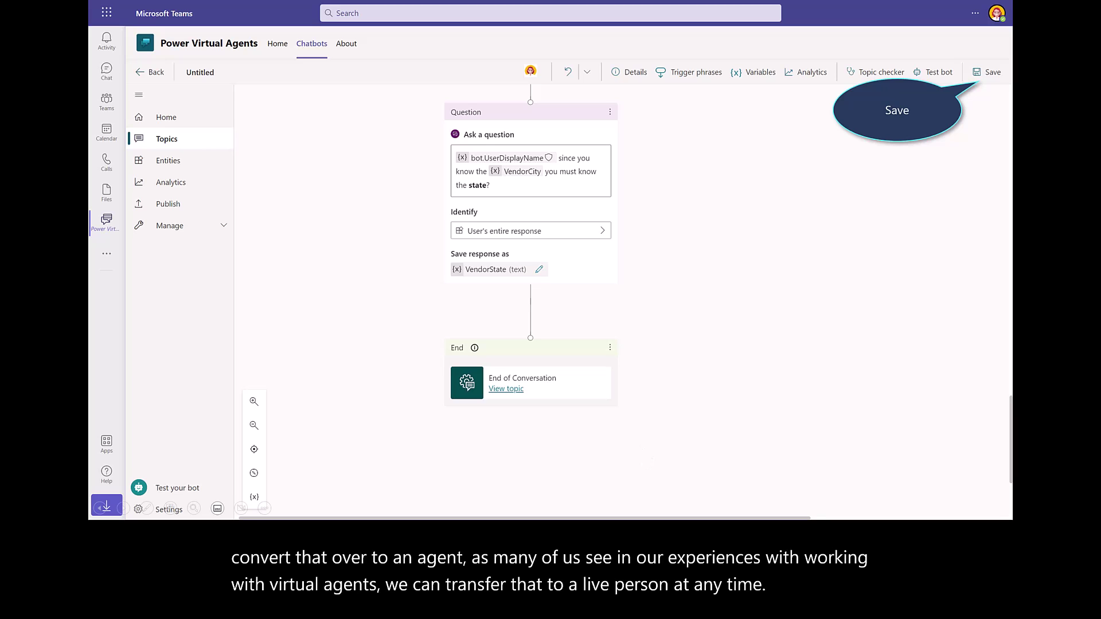
click(996, 75)
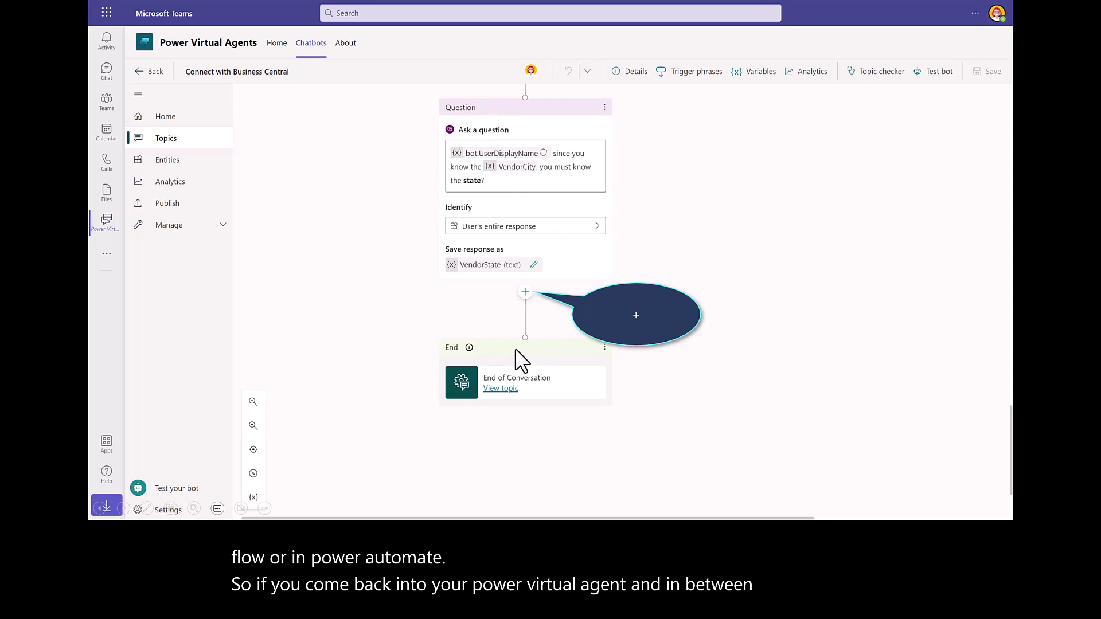
- Create a new Power Automate flow from the Power Virtual Agents Flow Template
click(525, 293)
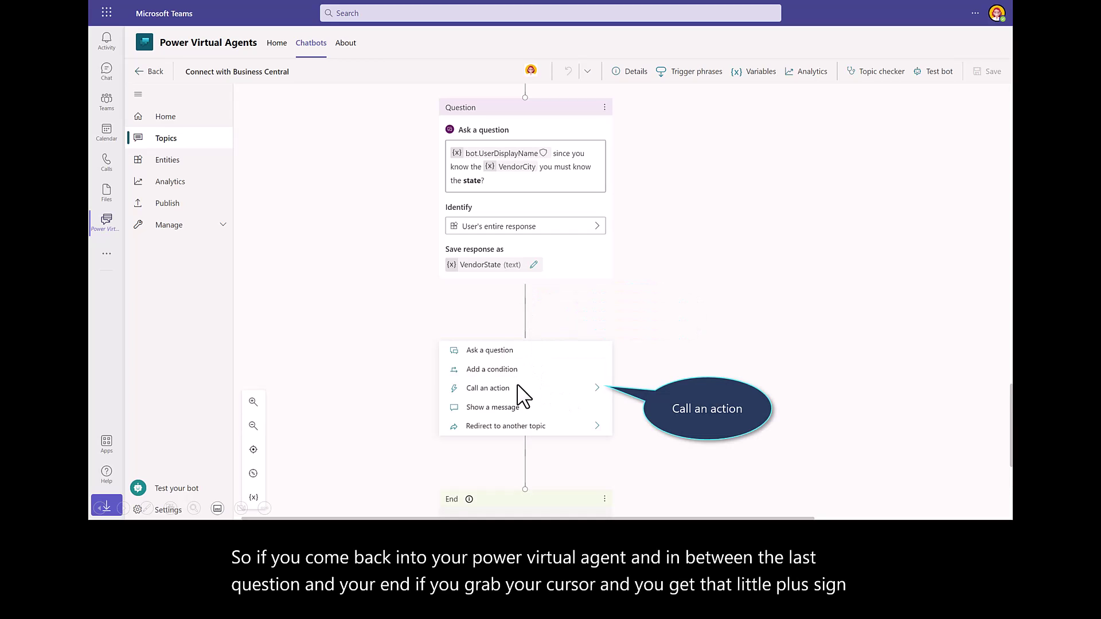
click(526, 397)
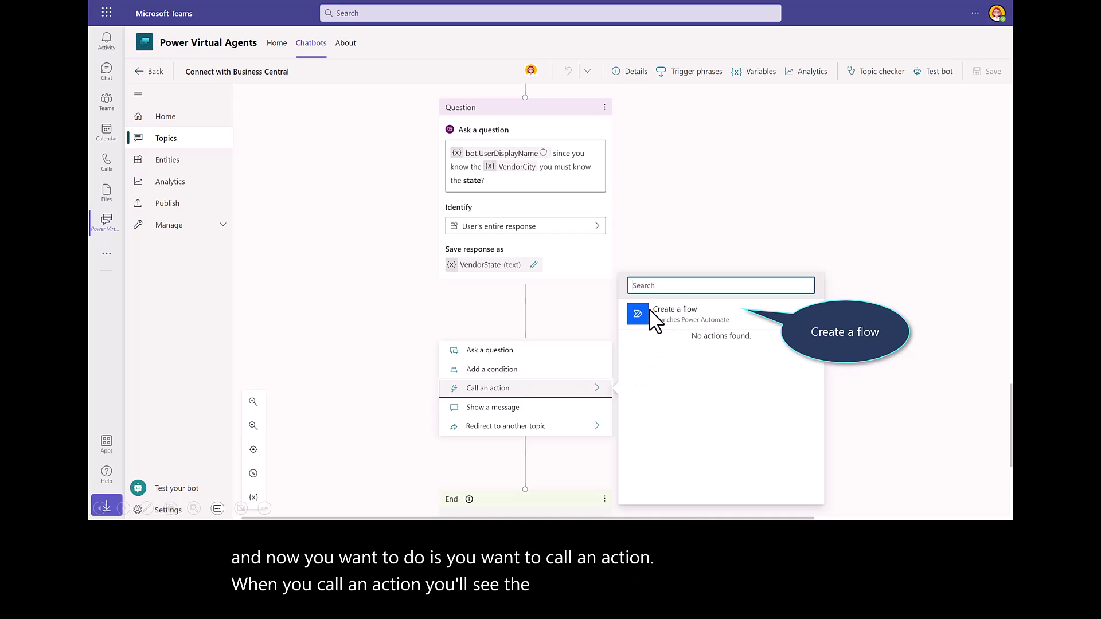
click(676, 316)
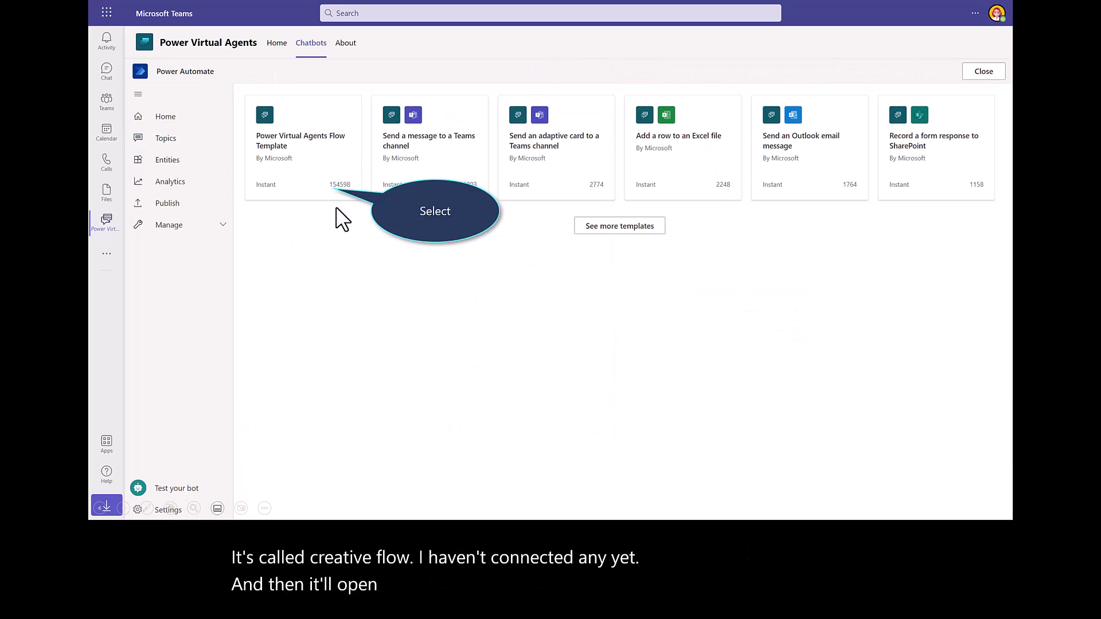
click(275, 146)
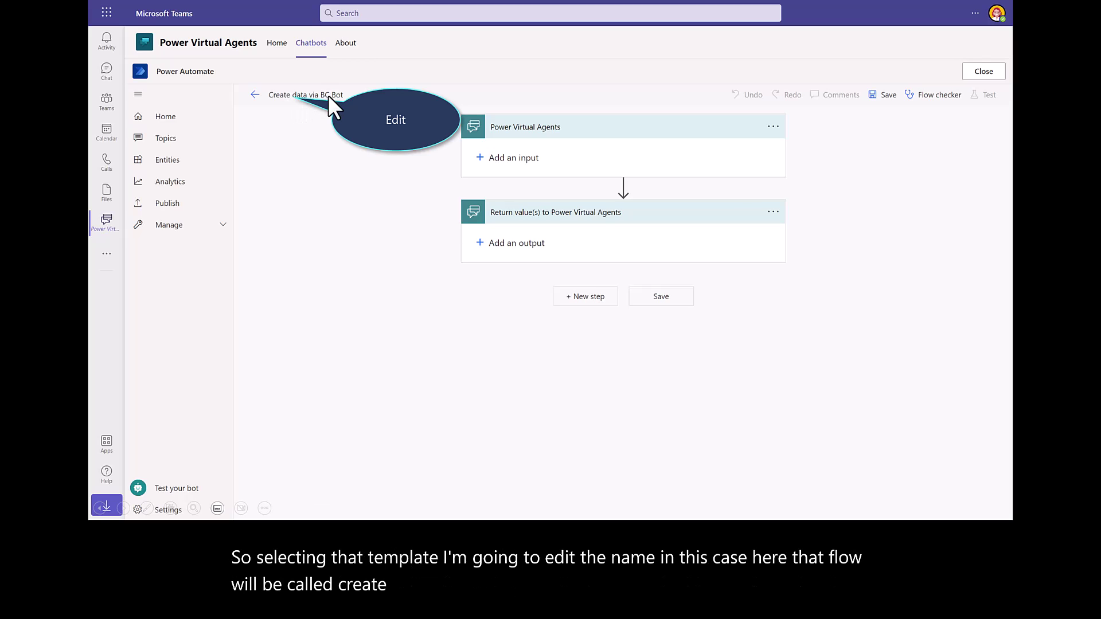
- Give the flow a text input named Vendor Name, then return to the topic
click(500, 160)
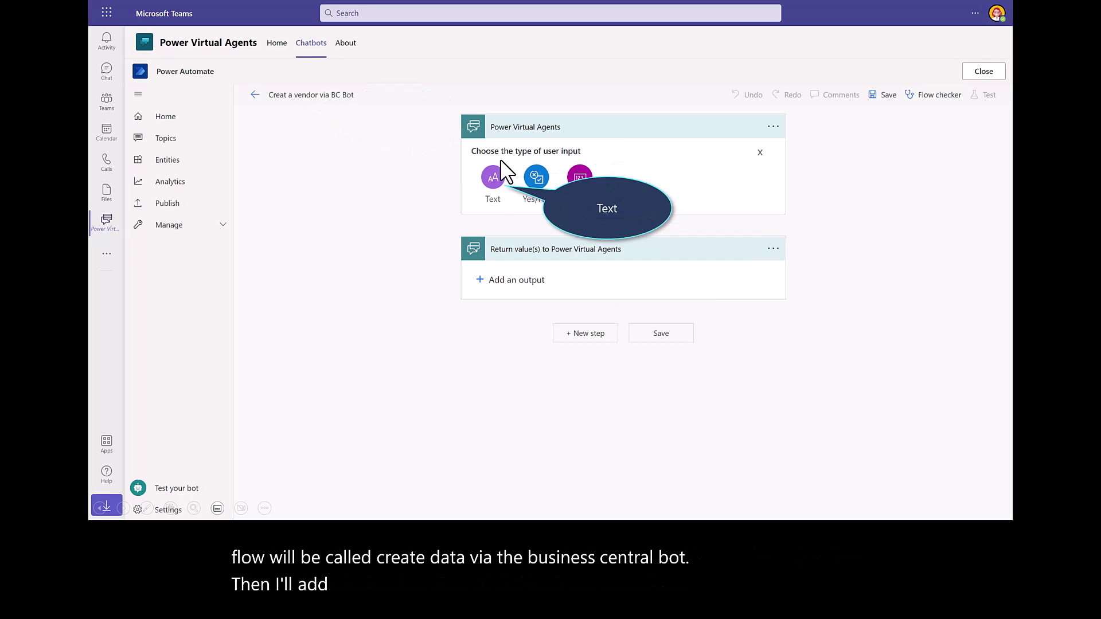
click(491, 181)
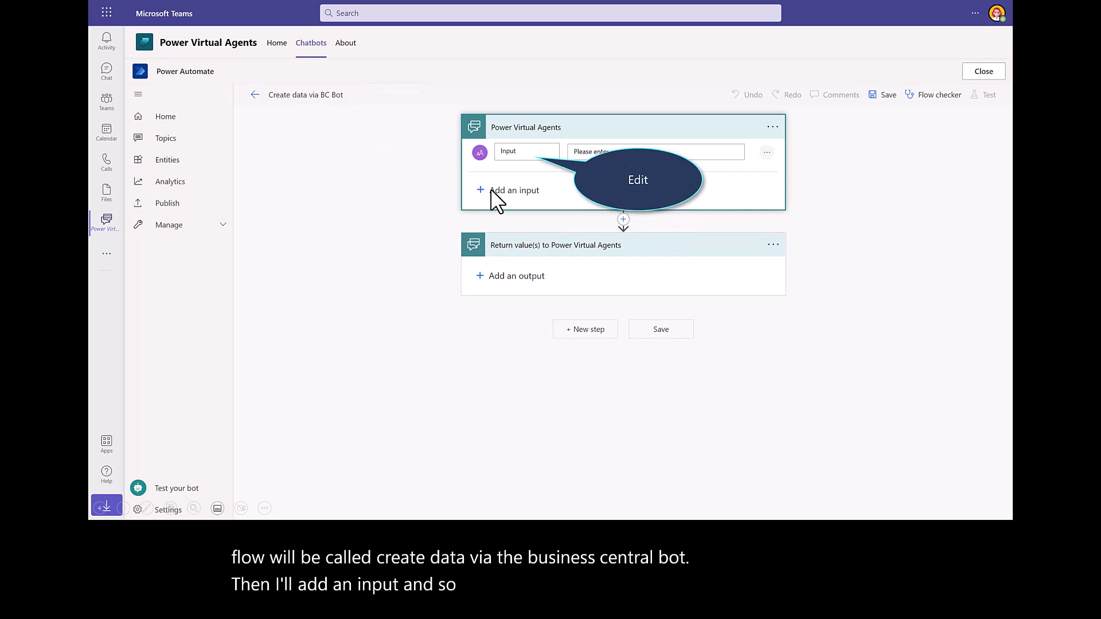
double_click(507, 151)
text(Vendor Name)
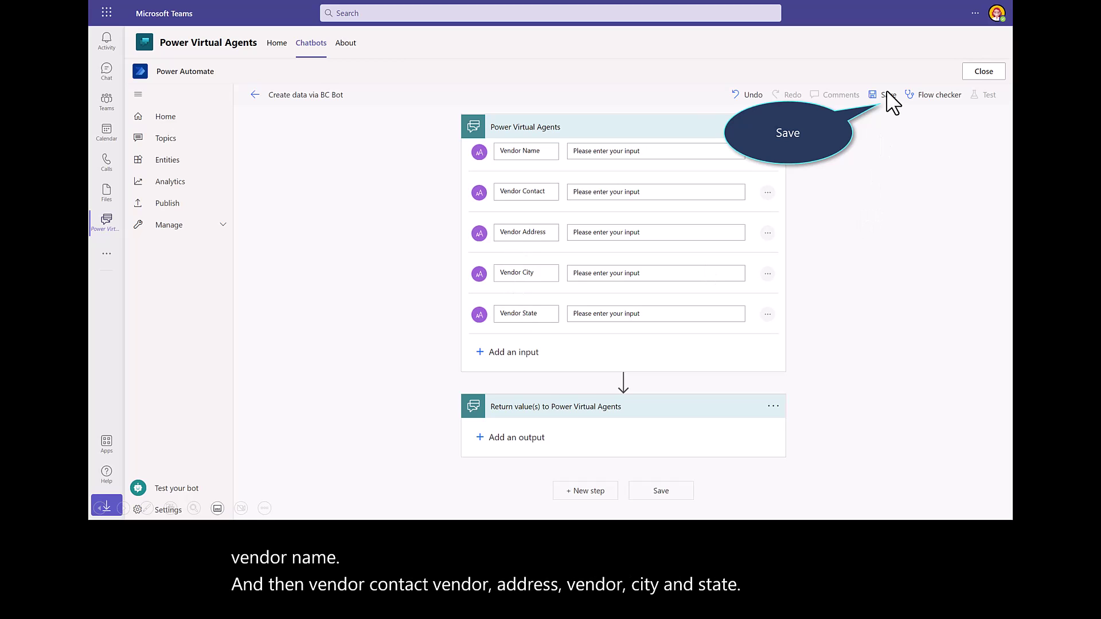
click(985, 74)
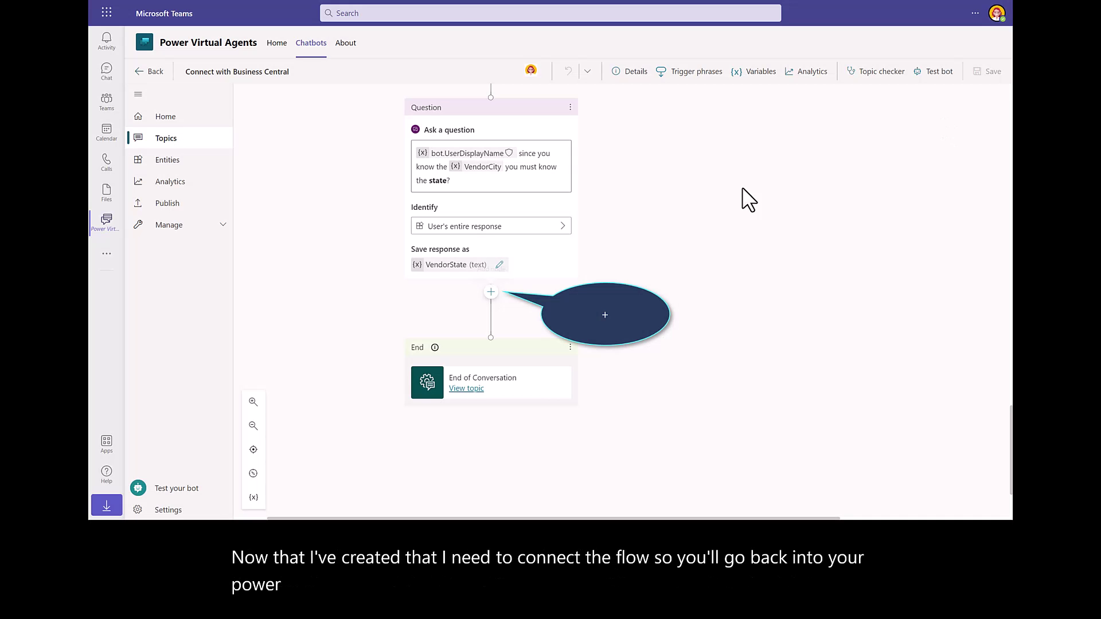
- Add a Create data via BC Bot action fed by VendorName through VendorState, then save the topic
click(490, 292)
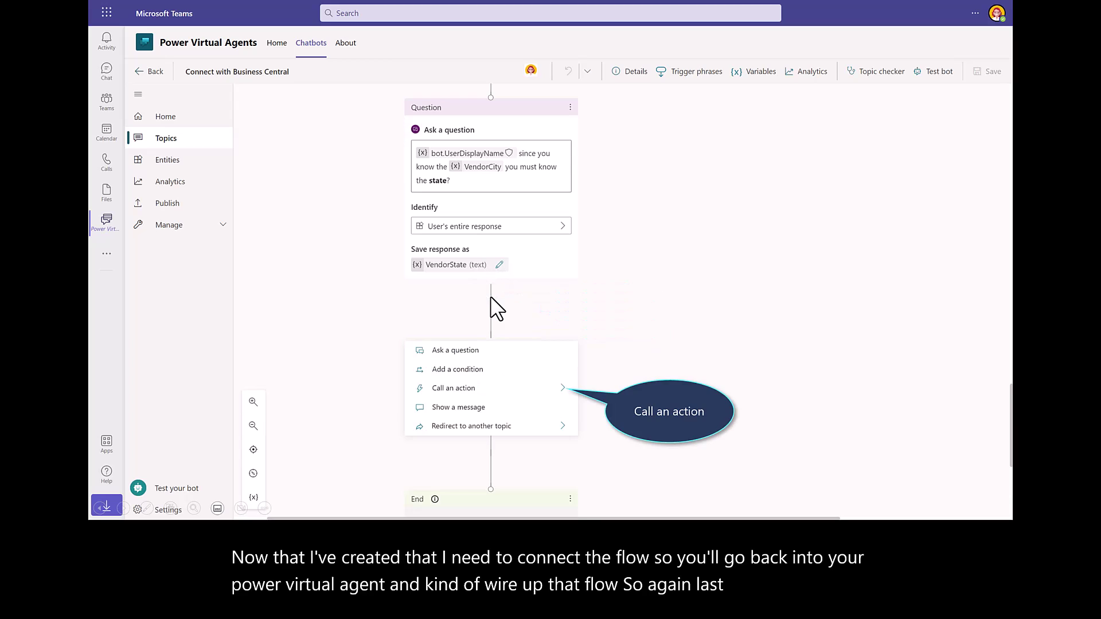
click(515, 389)
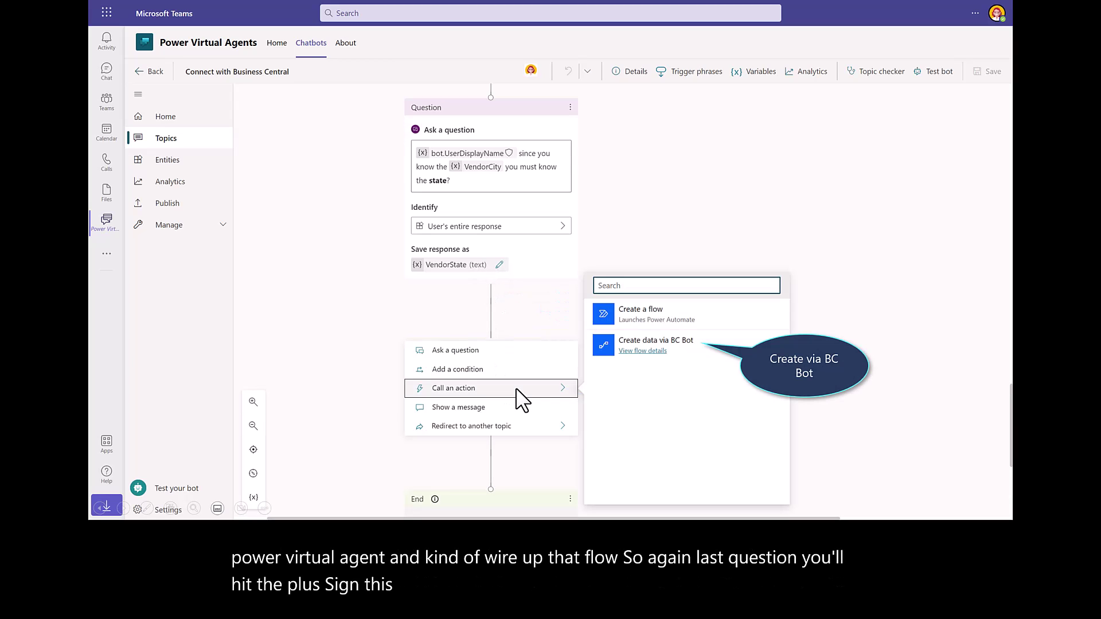
click(625, 344)
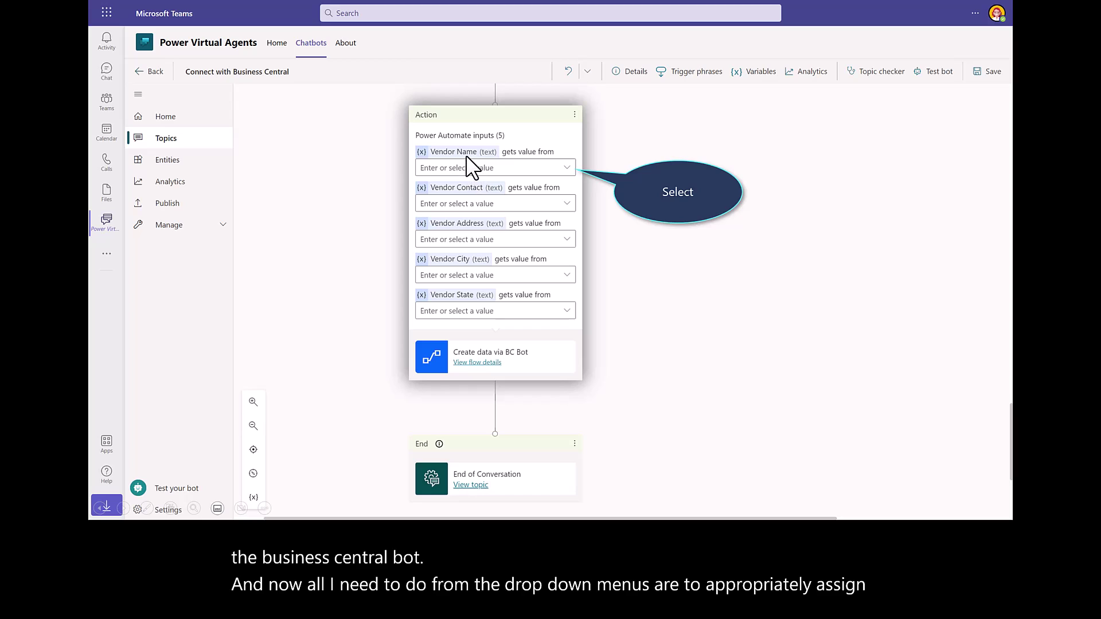
click(566, 168)
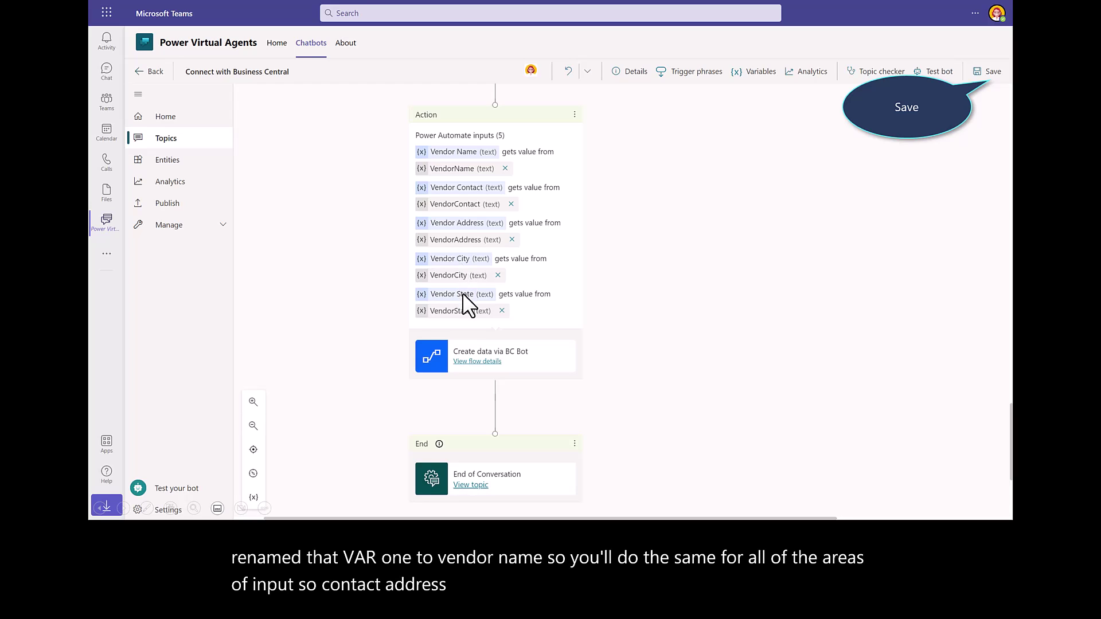
click(992, 72)
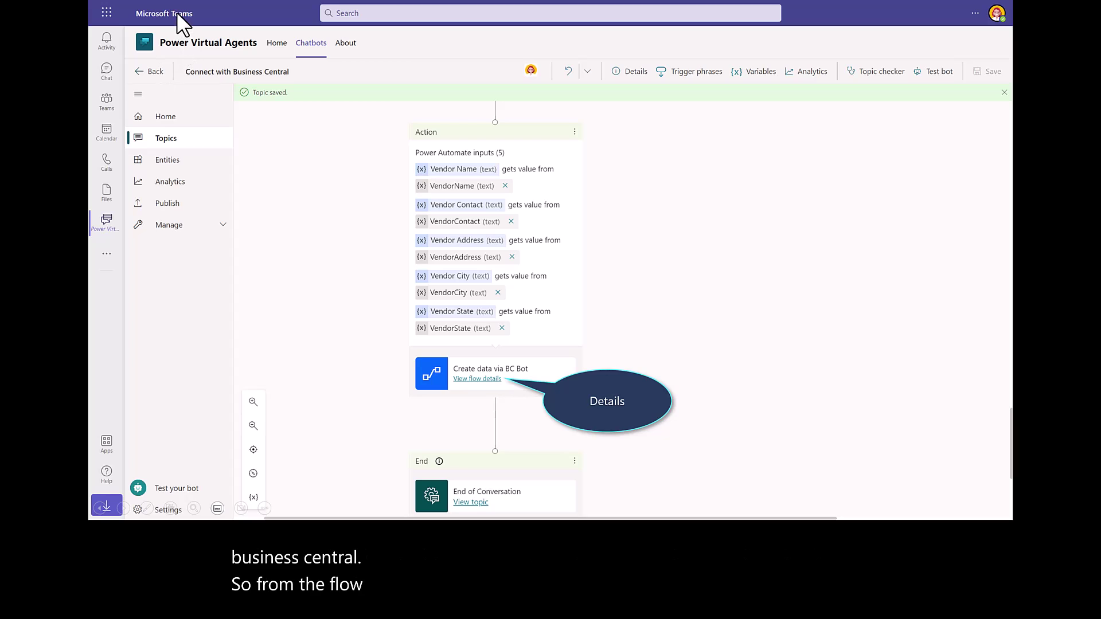
- Edit the Create data via BC Bot flow and add a Business Central action below the bot inputs
click(482, 380)
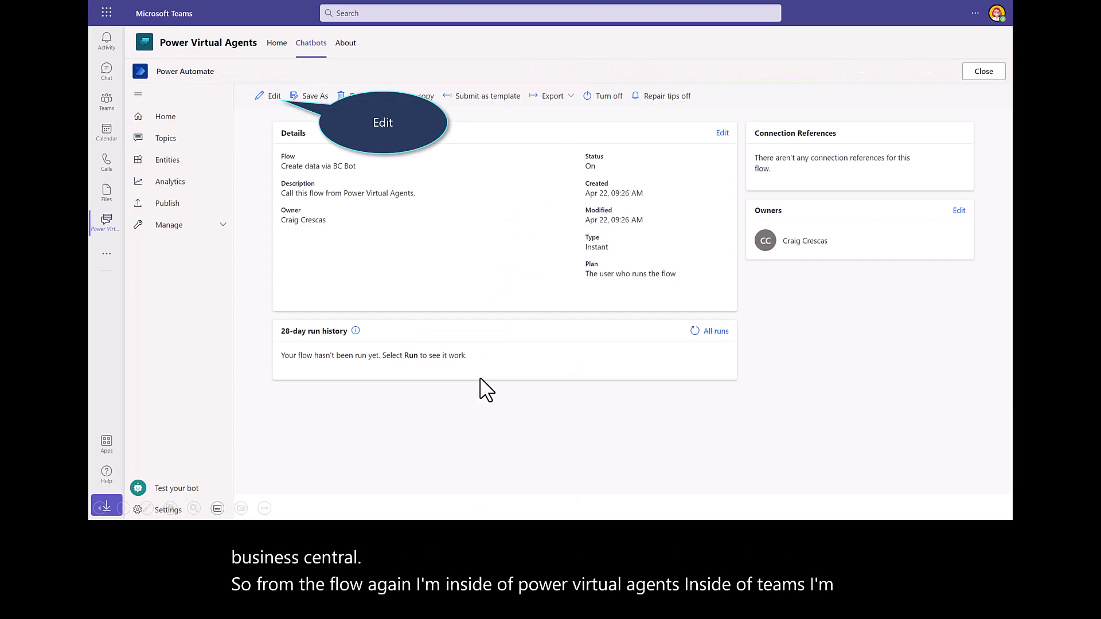
click(267, 98)
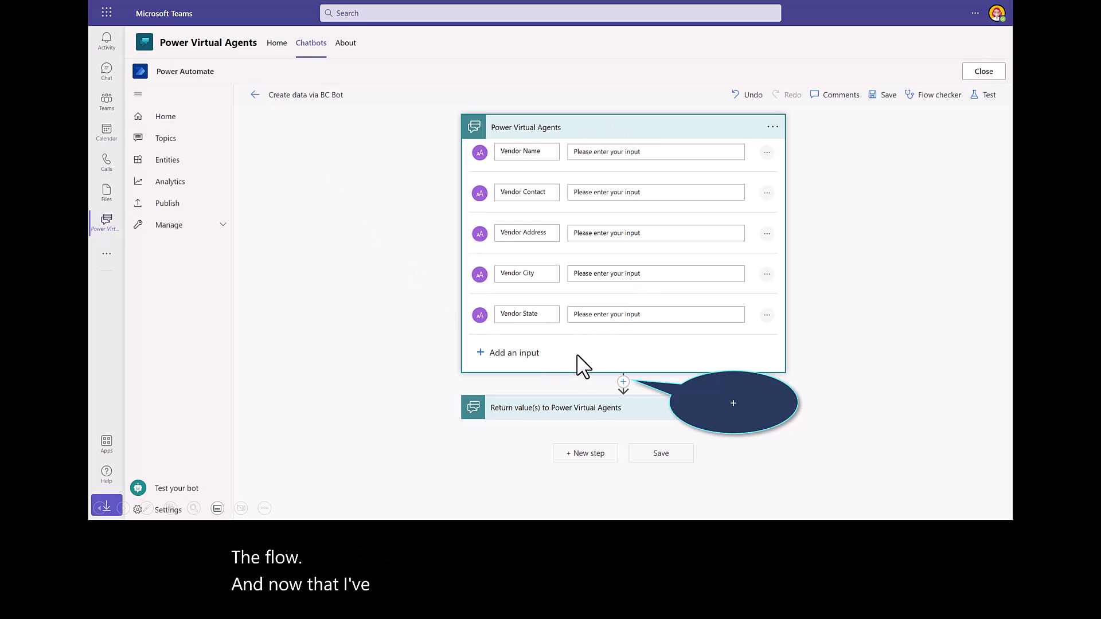
click(624, 381)
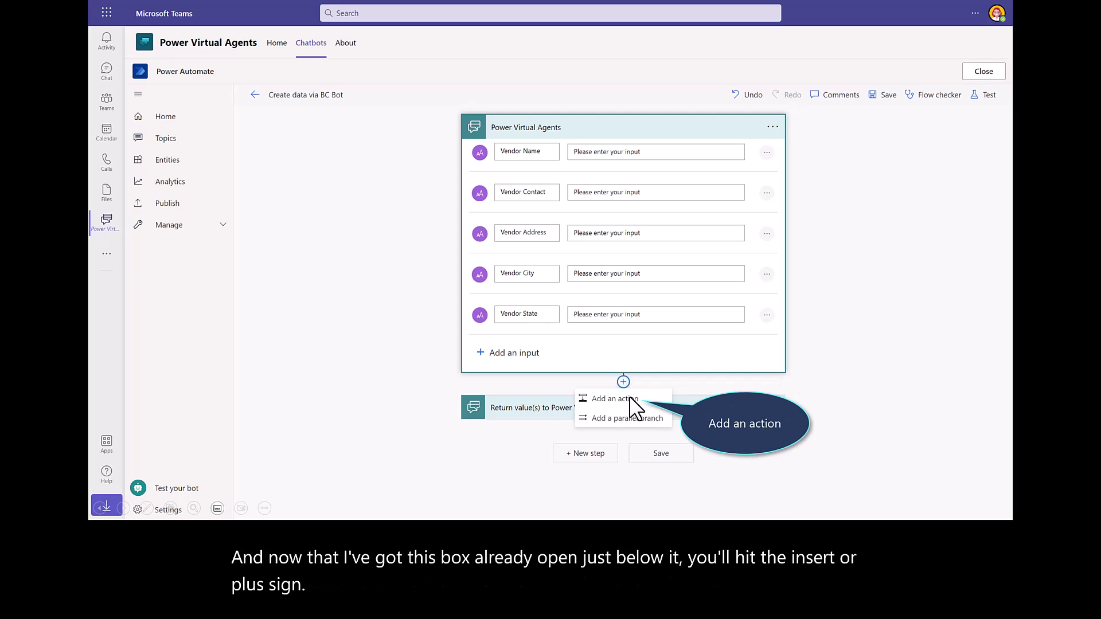
click(634, 407)
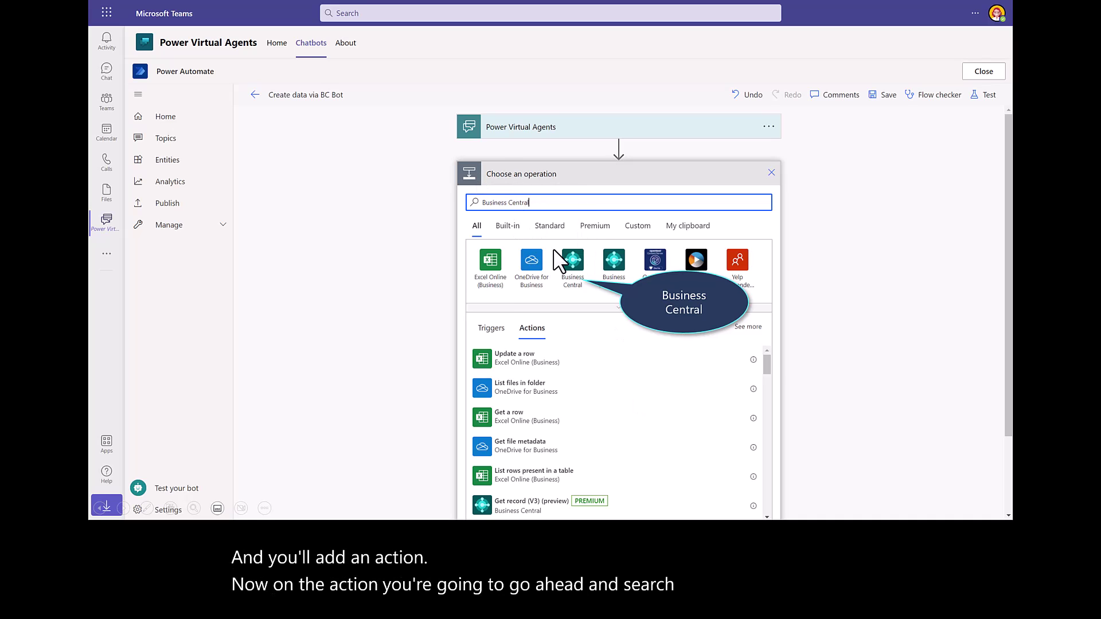
click(572, 269)
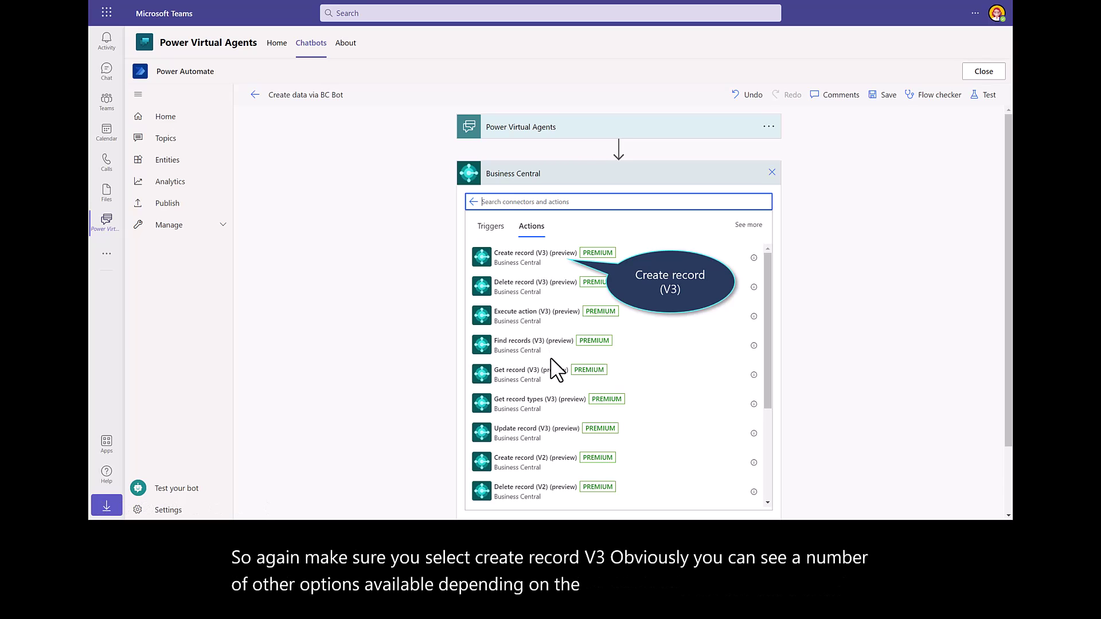
- Add a Create record (V3) step on the vendors table, mapping displayName, addressLine1, city and state, then close
click(545, 258)
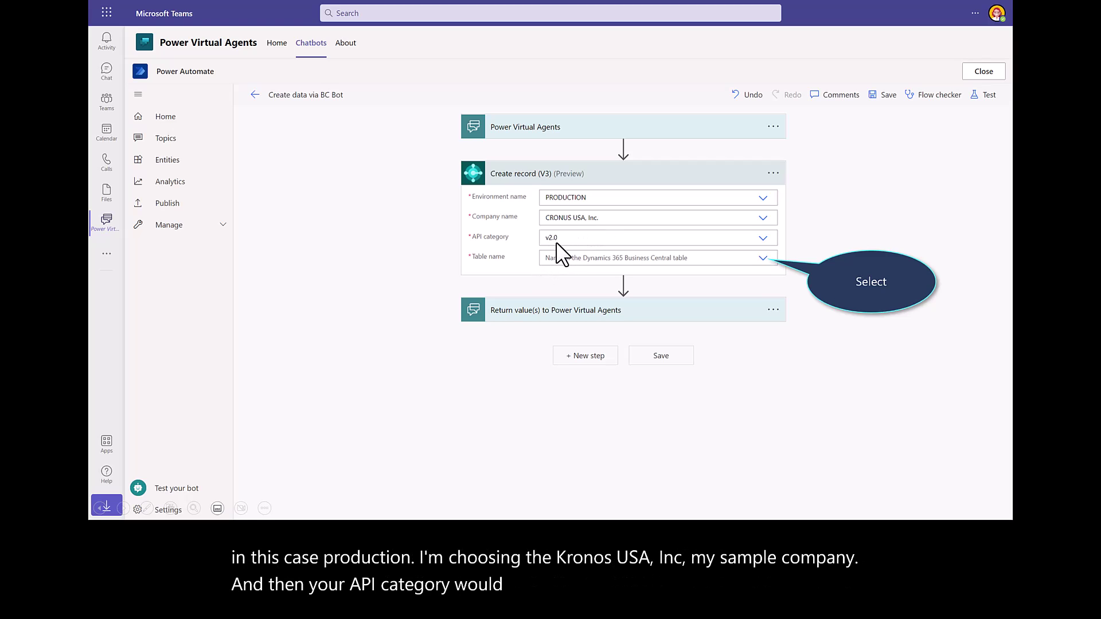
click(762, 258)
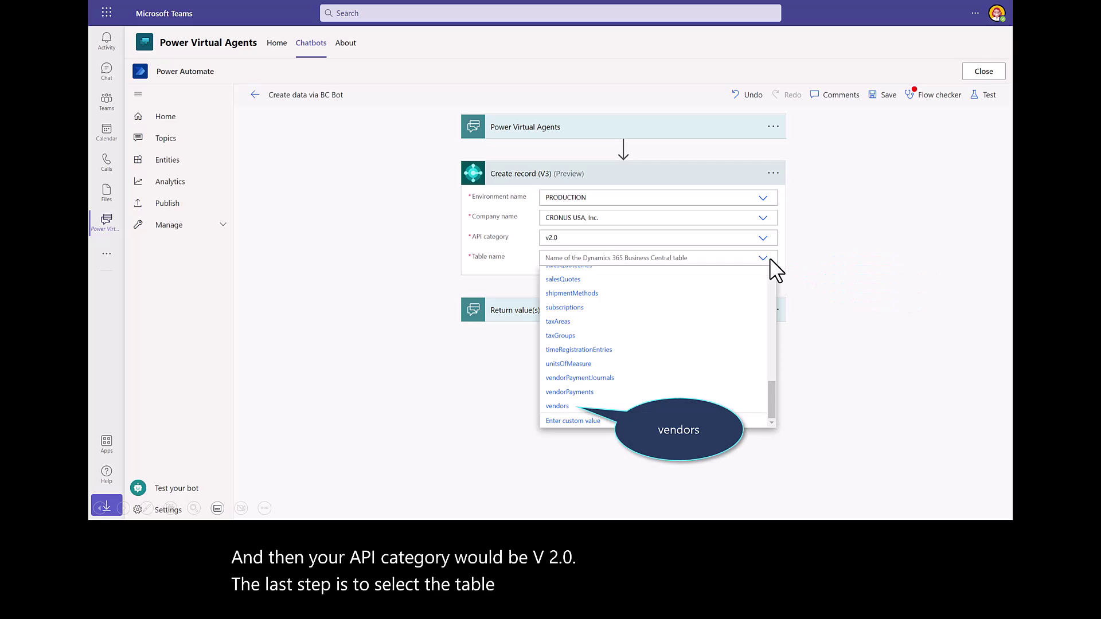
click(555, 406)
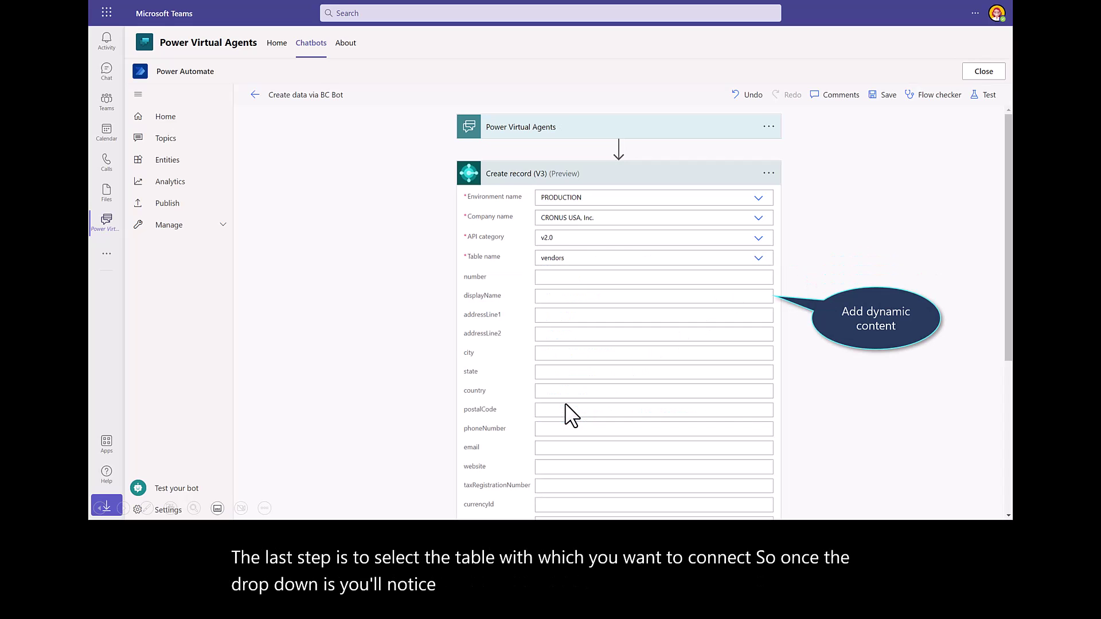
click(740, 298)
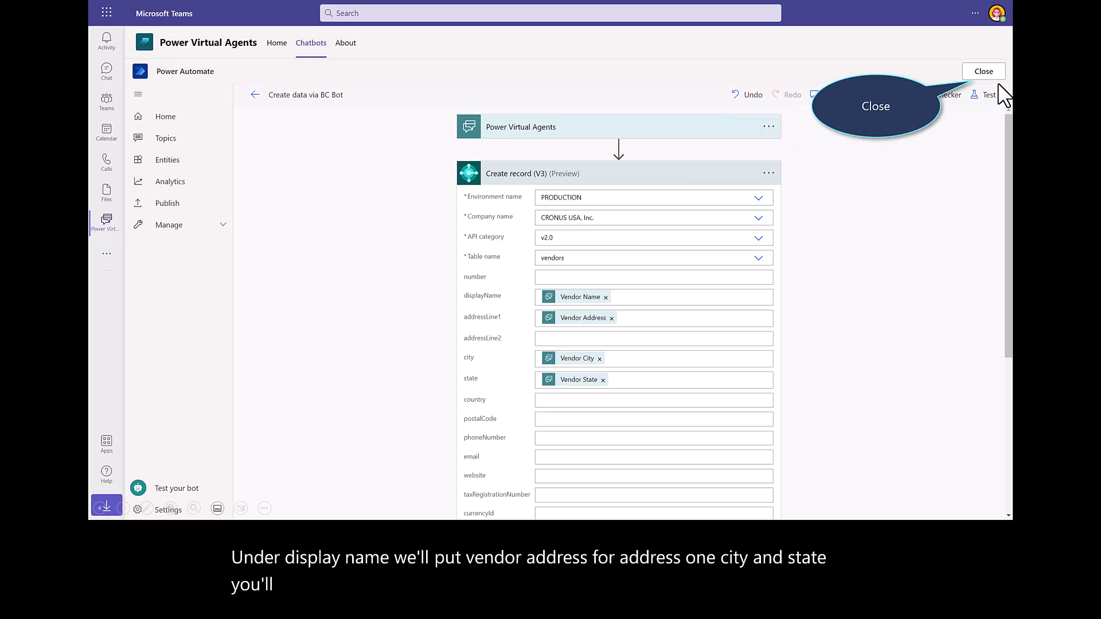
click(984, 72)
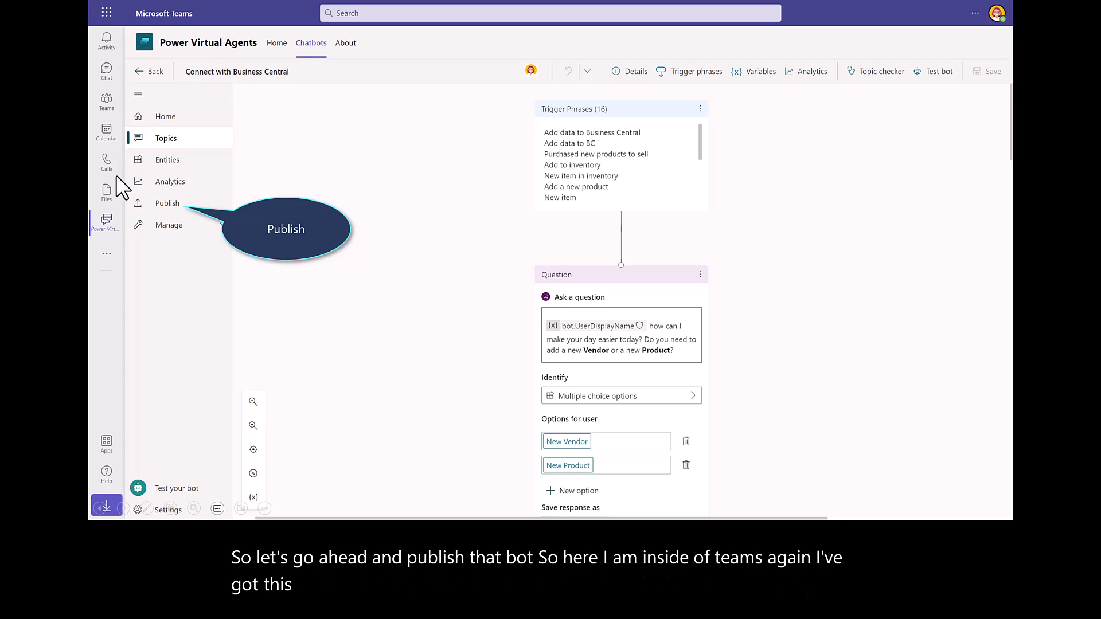
- In the bot's Teams details, allow users to add the bot to a team and grant everyone access
click(167, 204)
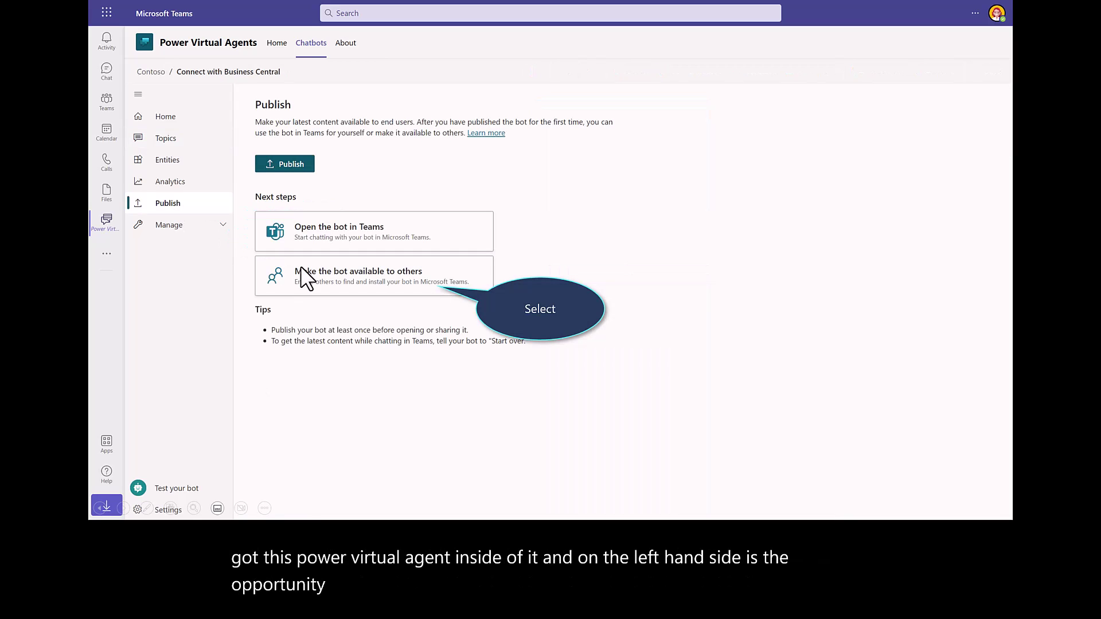
click(355, 281)
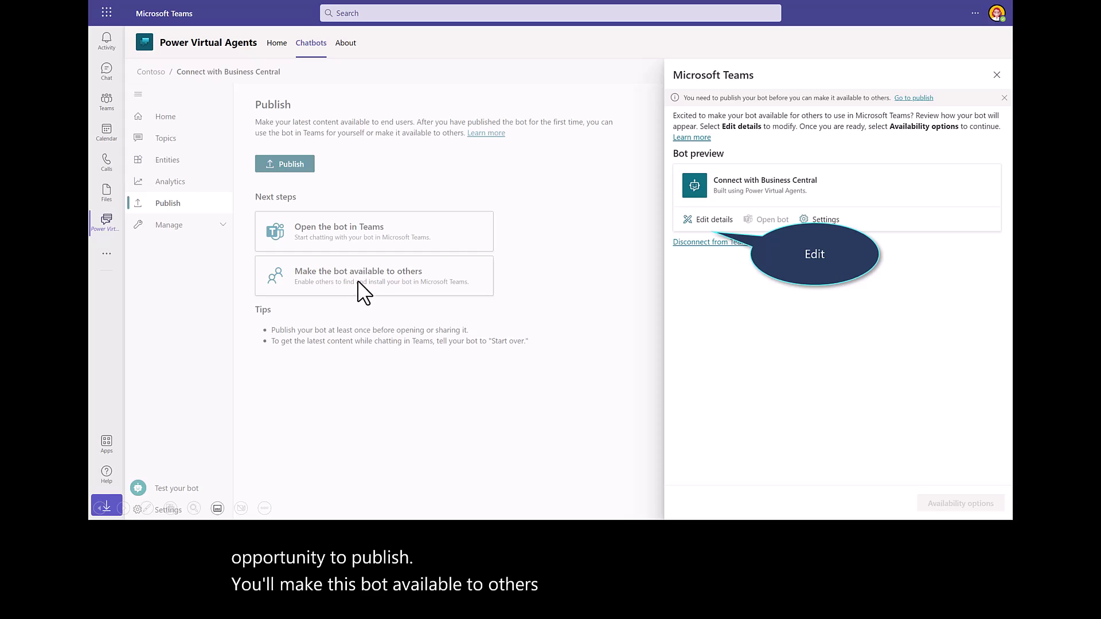
click(692, 221)
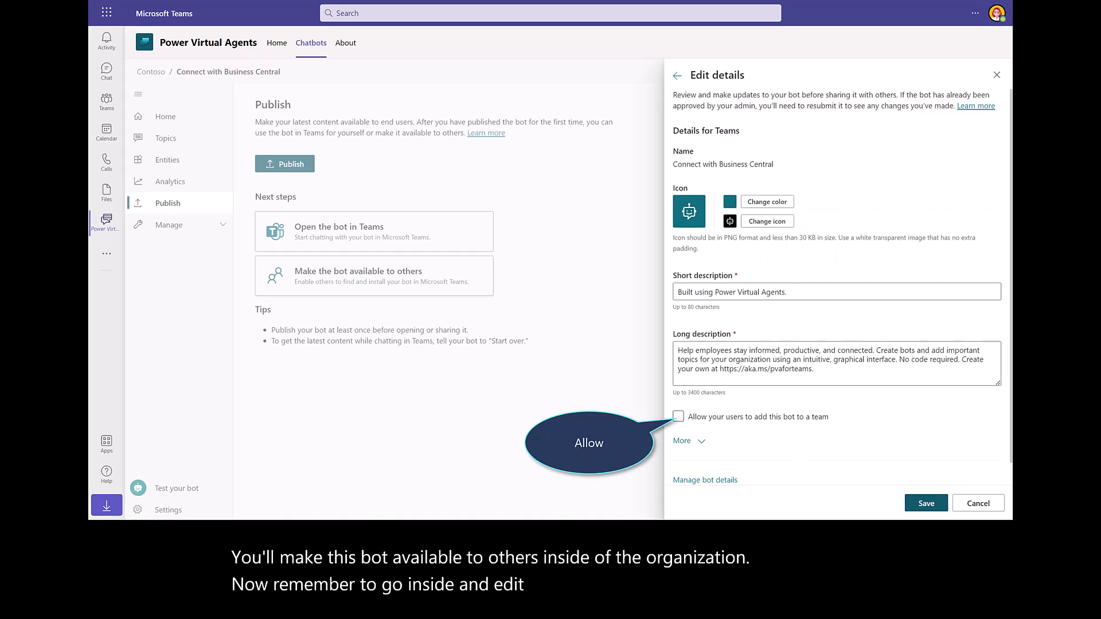
click(678, 416)
click(629, 343)
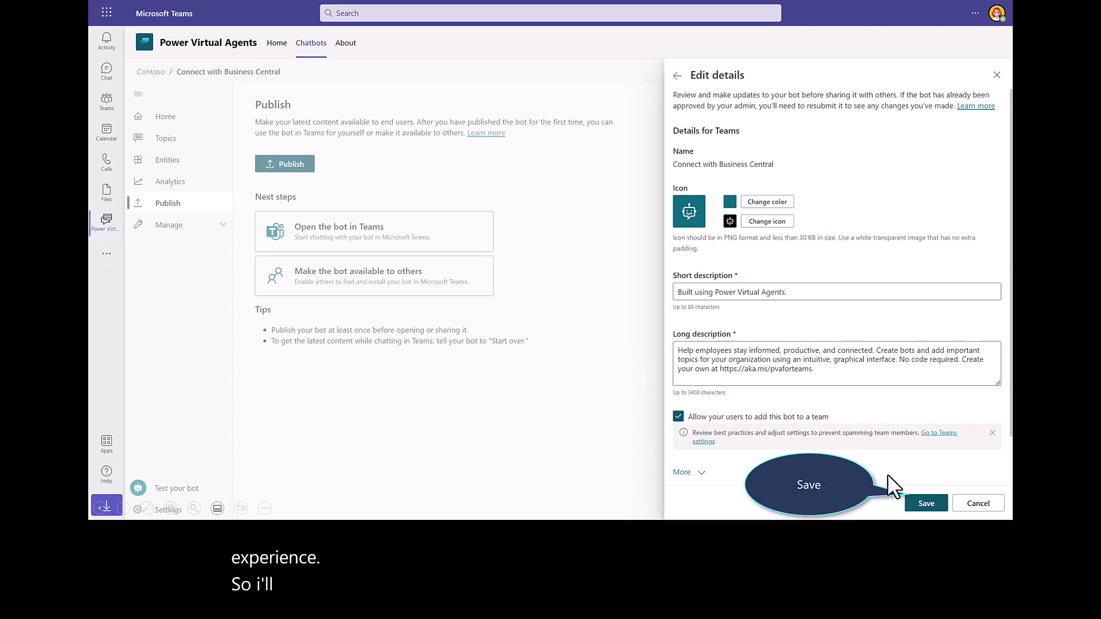
- Save the Teams details and publish the bot's latest content
click(924, 501)
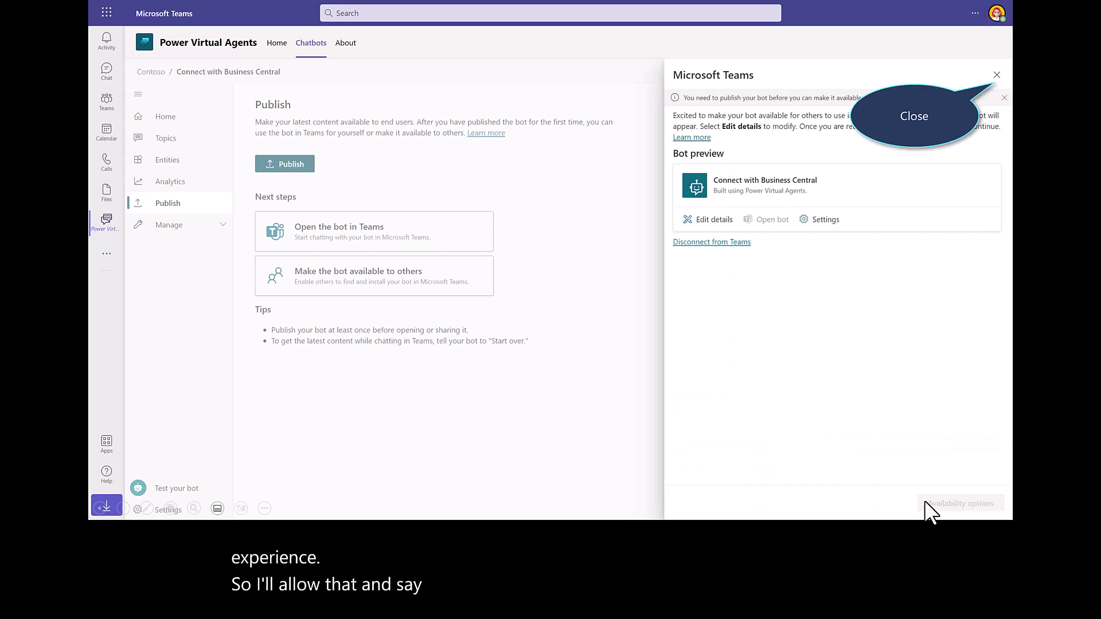
click(996, 75)
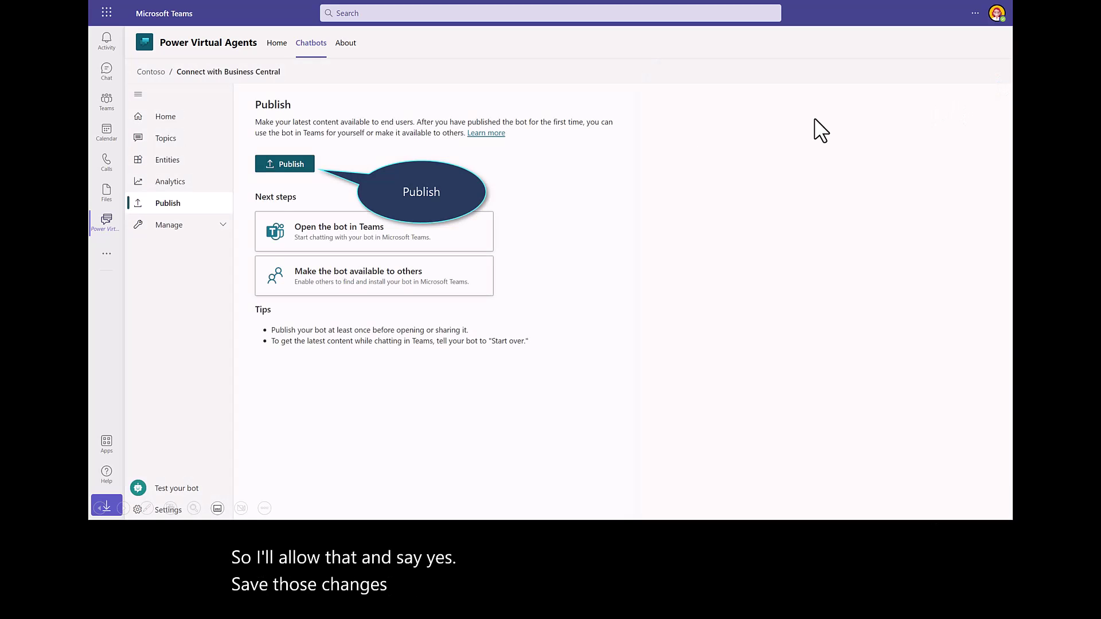
click(291, 164)
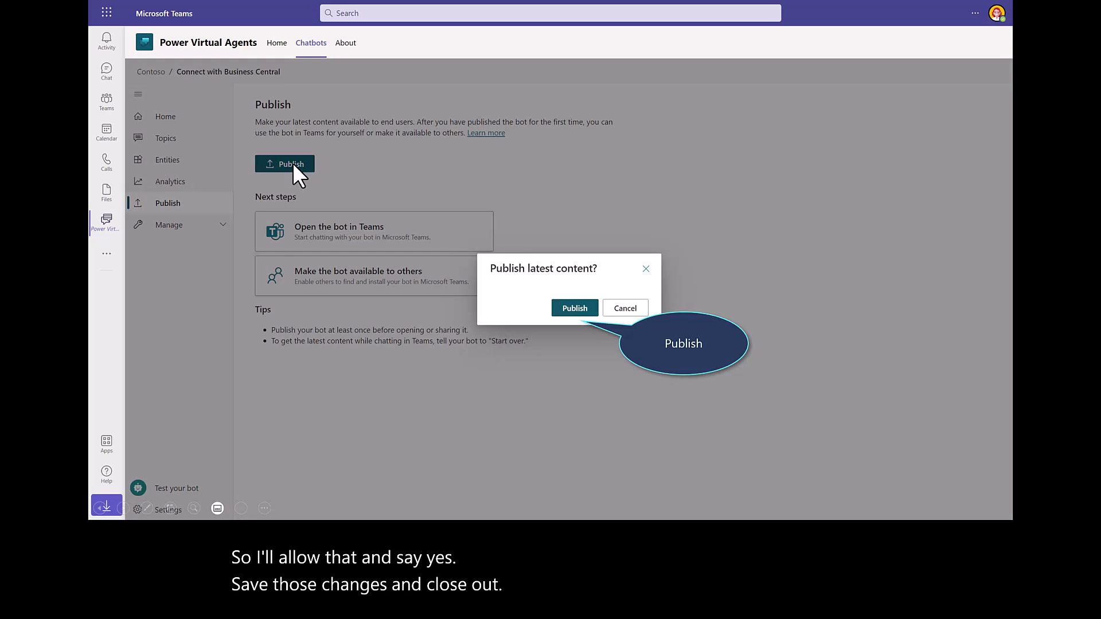
click(576, 303)
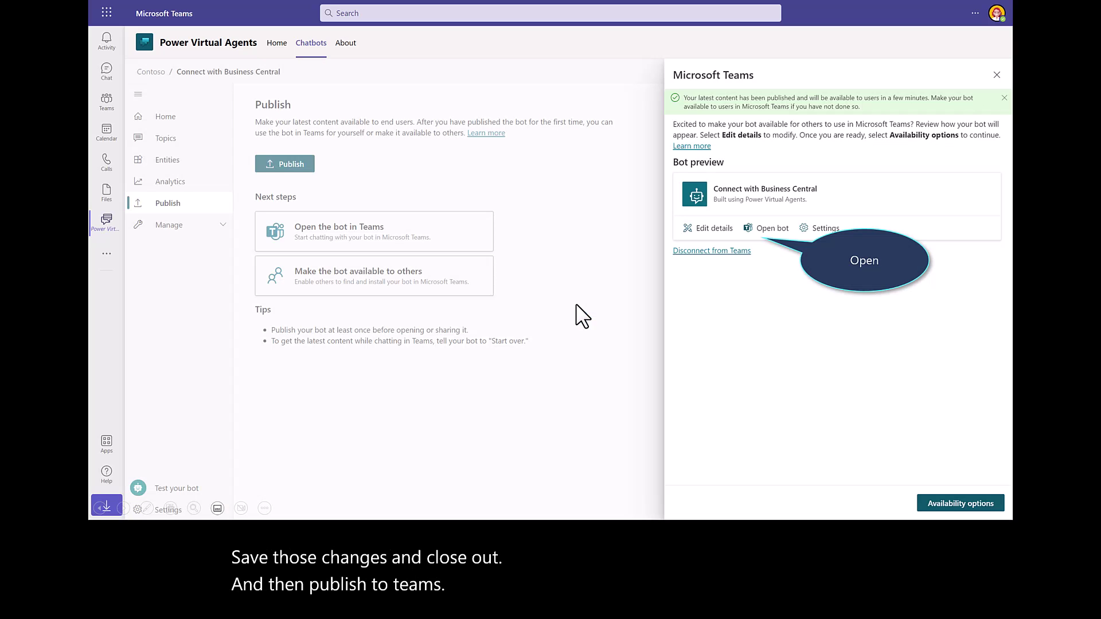
- Add the Connect with Business Central bot in Teams and open its chat
click(768, 231)
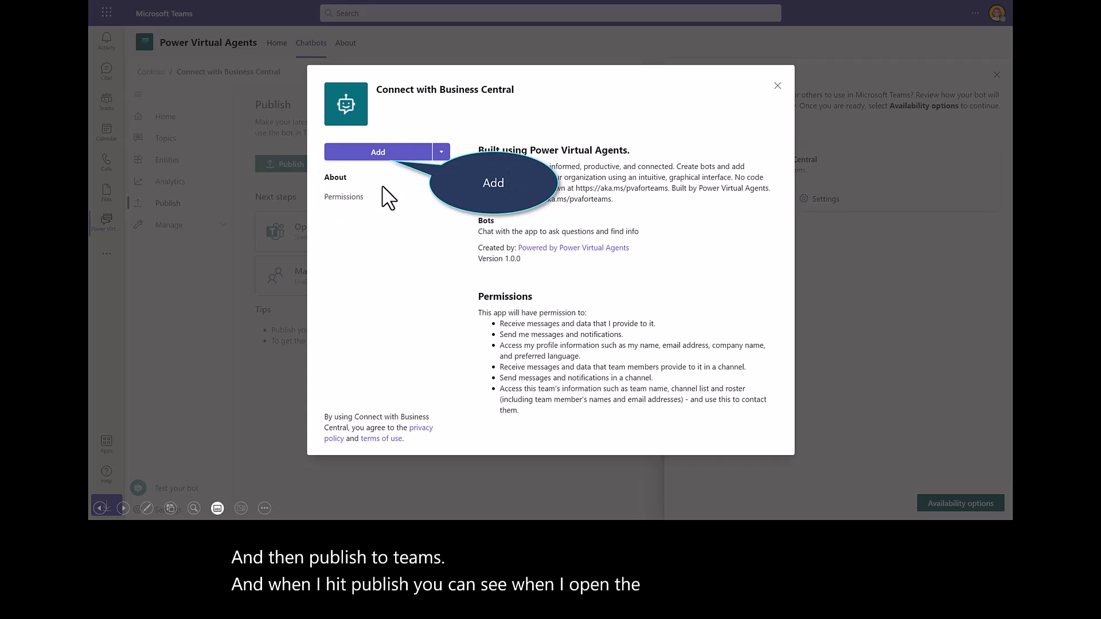
click(374, 152)
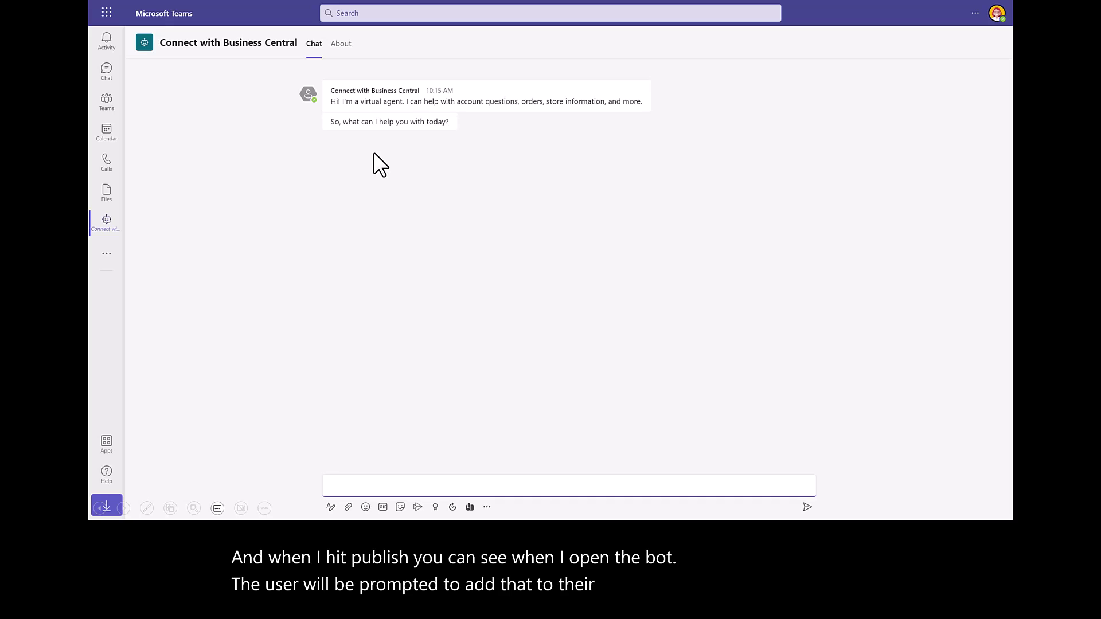